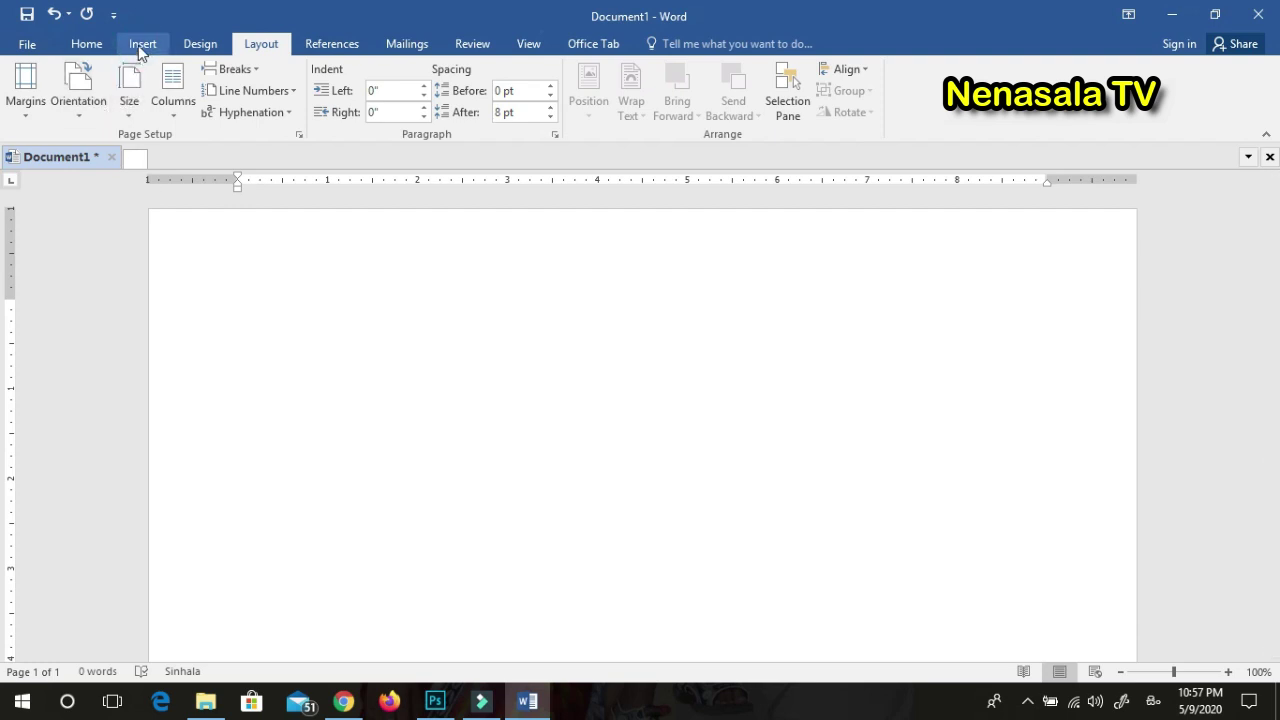
# Insert a table with 5 columns and 200 rows in the blank document.
pyautogui.click(141, 44)
pyautogui.click(123, 112)
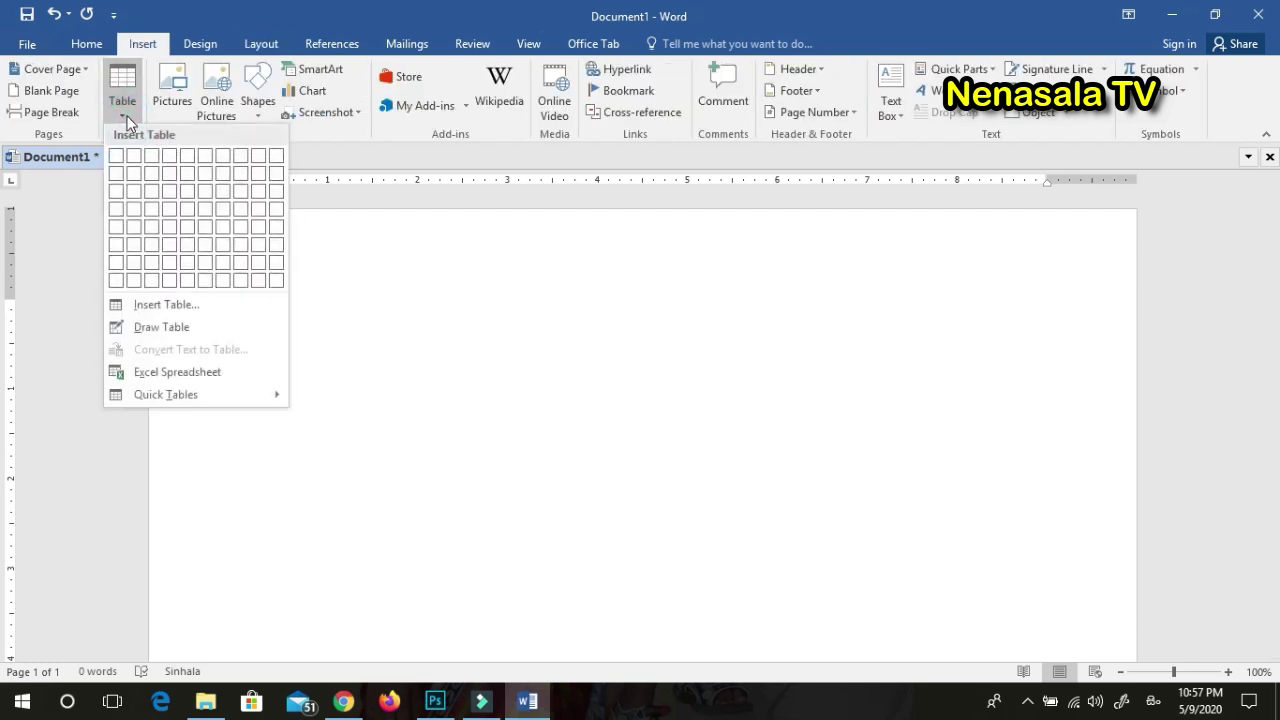
pyautogui.click(165, 305)
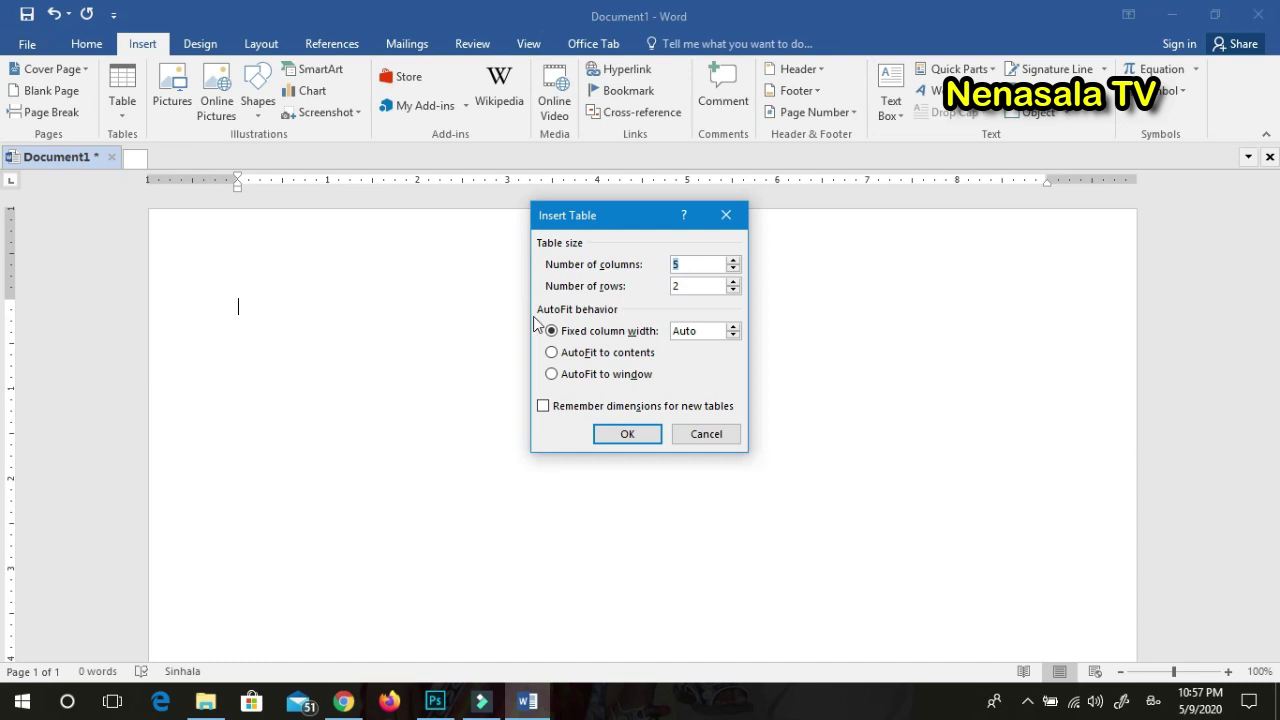
pyautogui.press('Tab')
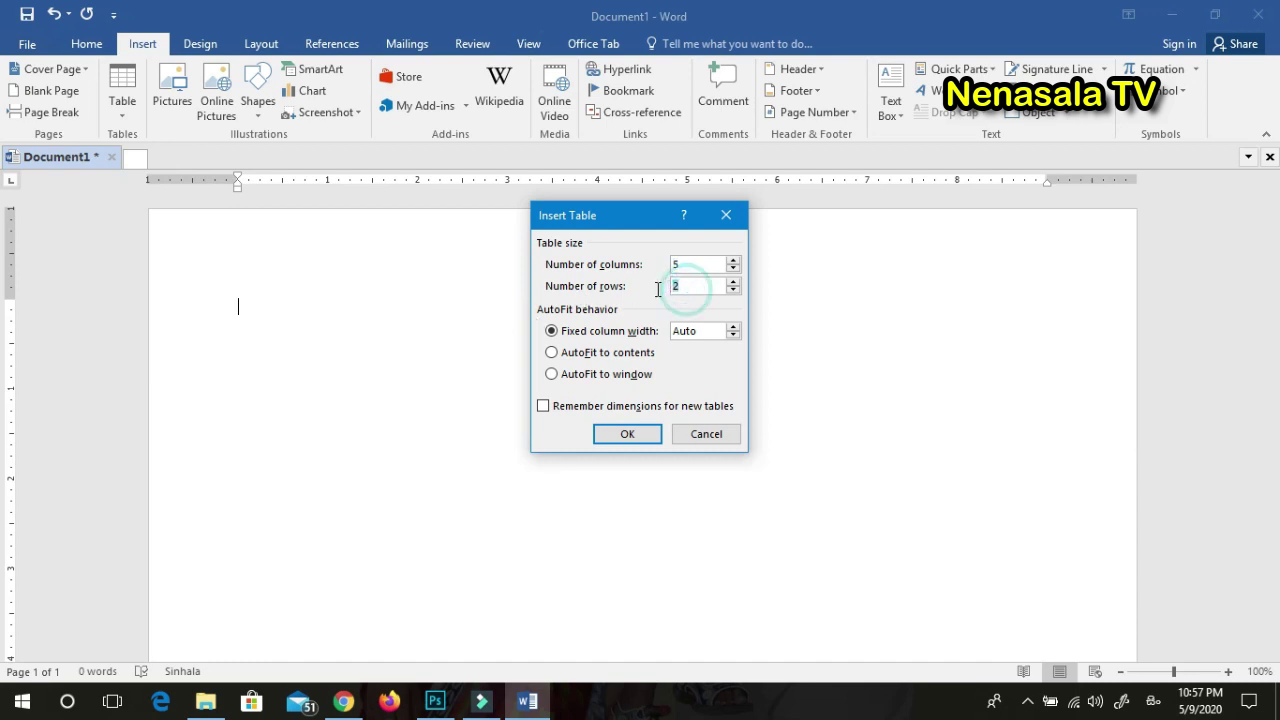
pyautogui.write('200')
pyautogui.click(650, 436)
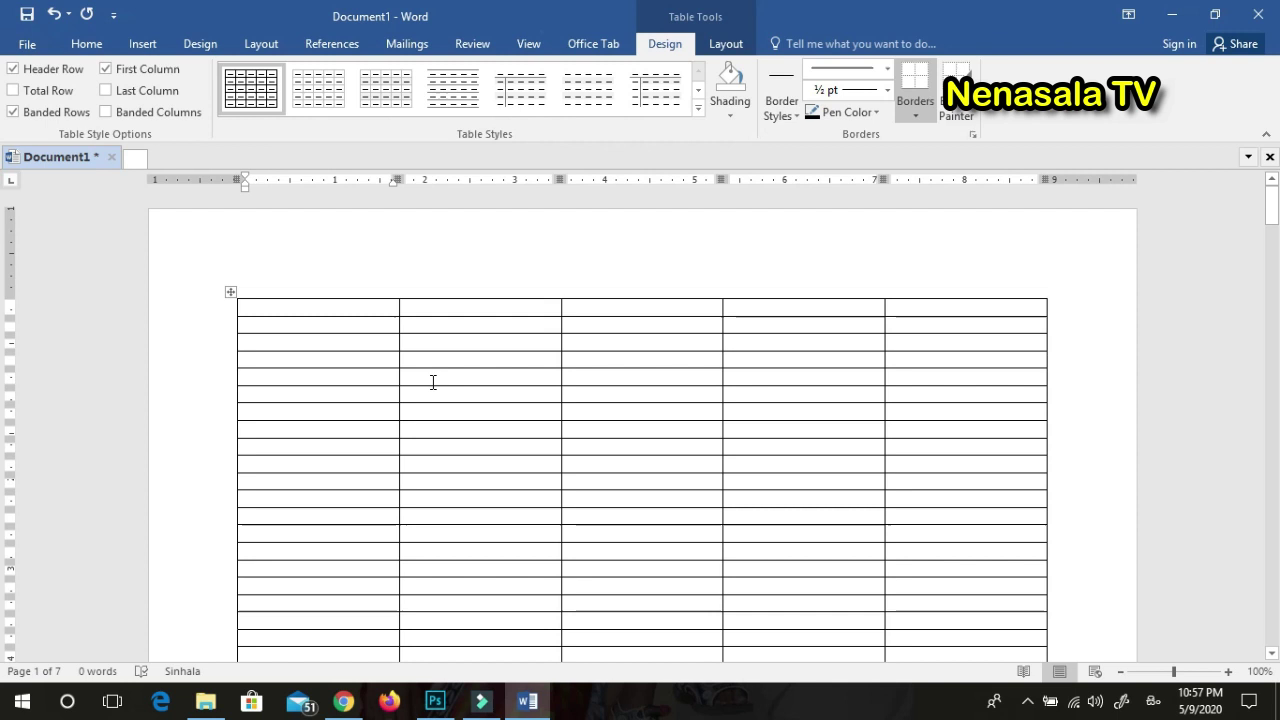
# Set the height of all table rows to 0.4" with the whole first column selected.
pyautogui.moveTo(239, 311); pyautogui.dragTo(301, 453)
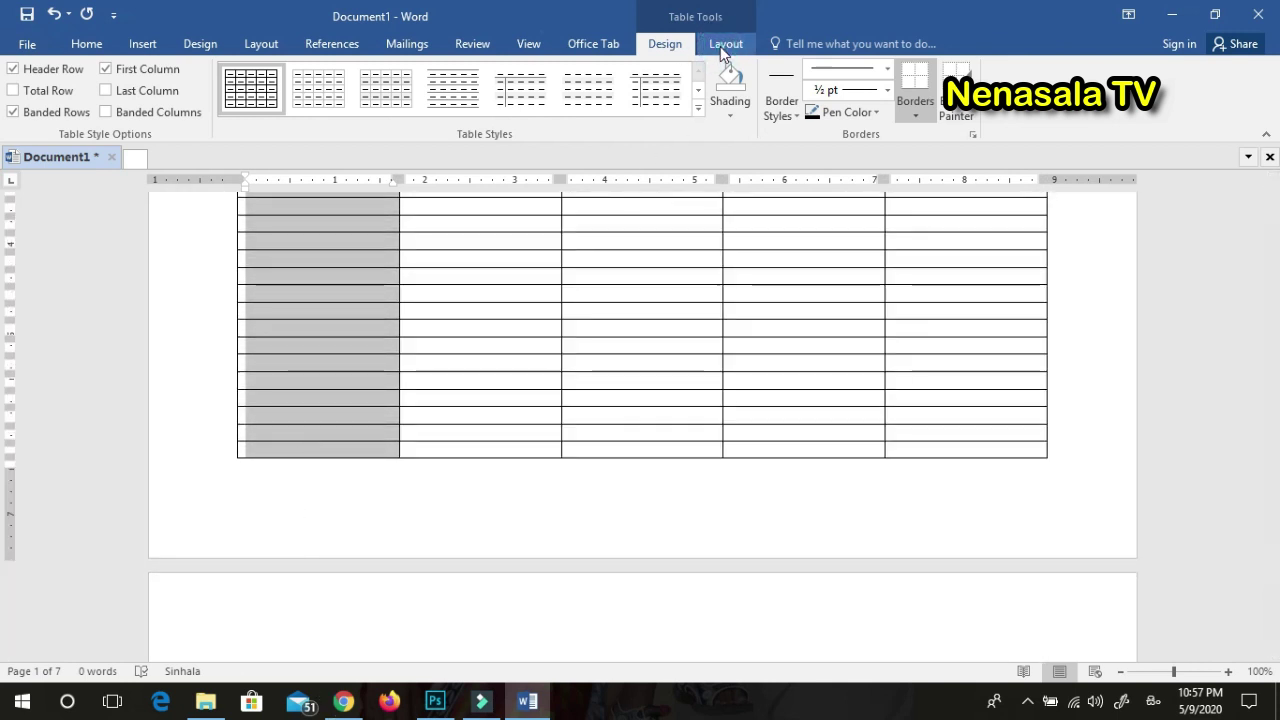
pyautogui.click(724, 43)
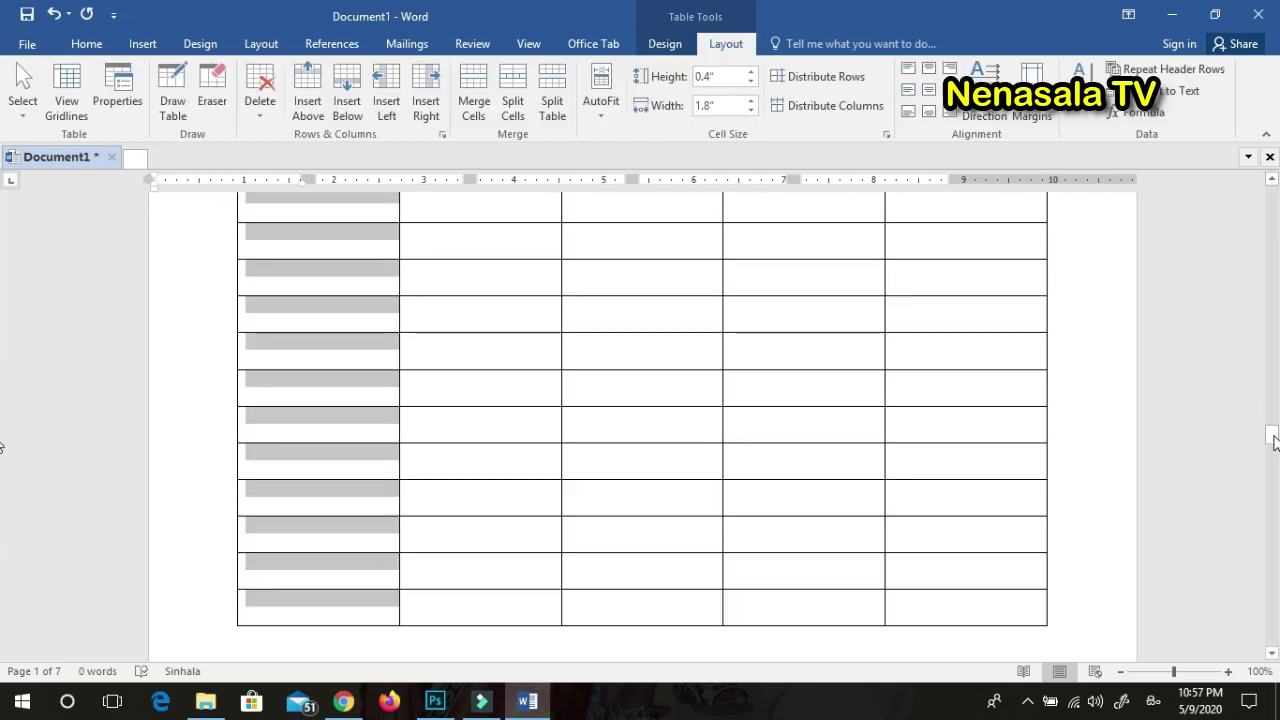
pyautogui.moveTo(1275, 442); pyautogui.dragTo(1262, 200)
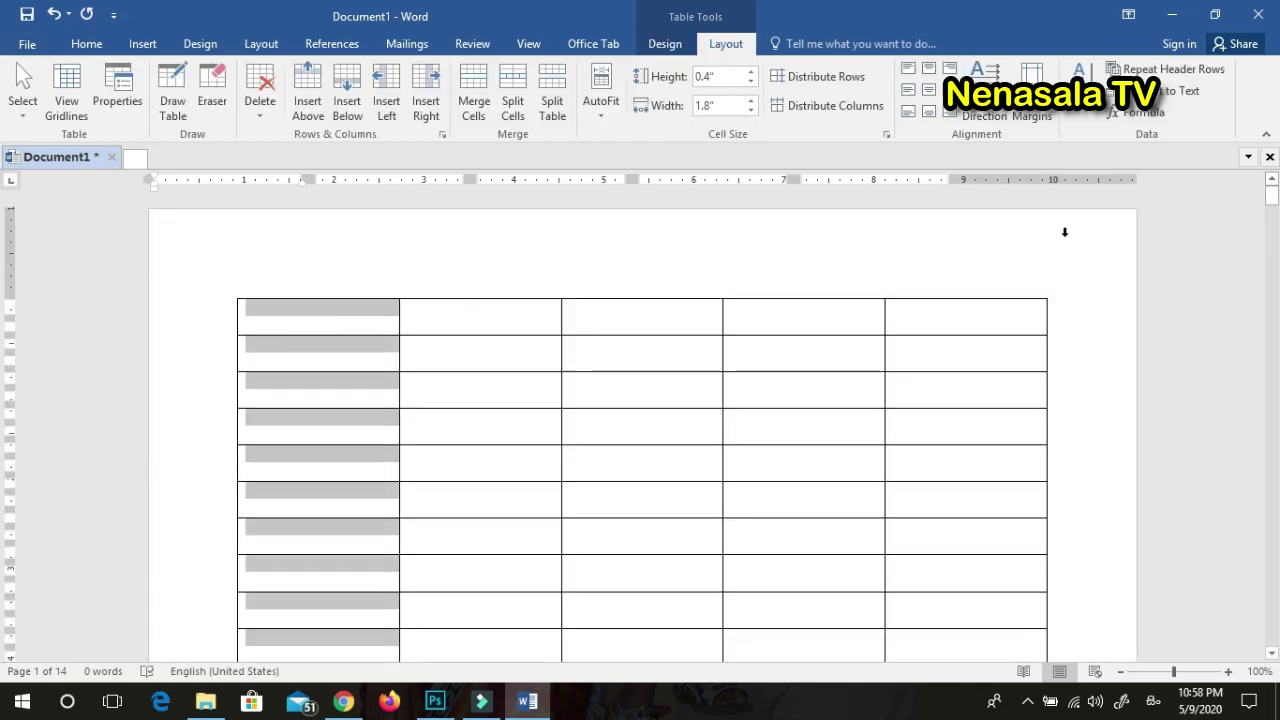
# Fill the table's first row with the headings අංකය, නම, ලිපිනය, දුරකථන අංකය and අත්සන.
pyautogui.click(357, 315)
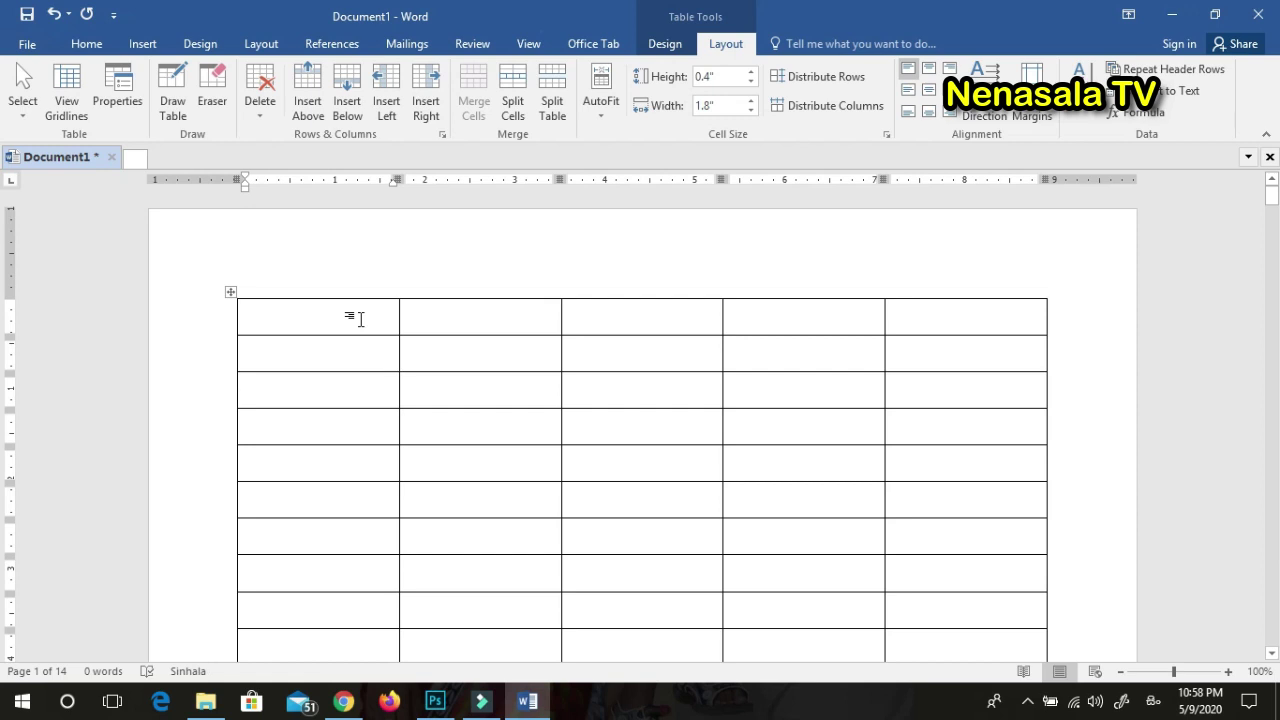
pyautogui.write('අංකය')
pyautogui.press('Tab')
pyautogui.write('නම')
pyautogui.press('Tab')
pyautogui.write('ලිපිනය')
pyautogui.press('Tab')
pyautogui.write('දුරකථන අංකය')
pyautogui.press('Tab')
pyautogui.write('අත්සන')
# Copy the header row and centre its text horizontally and vertically in the cells.
pyautogui.moveTo(942, 310); pyautogui.dragTo(186, 286)
pyautogui.hotkey('ctrl', 'c')
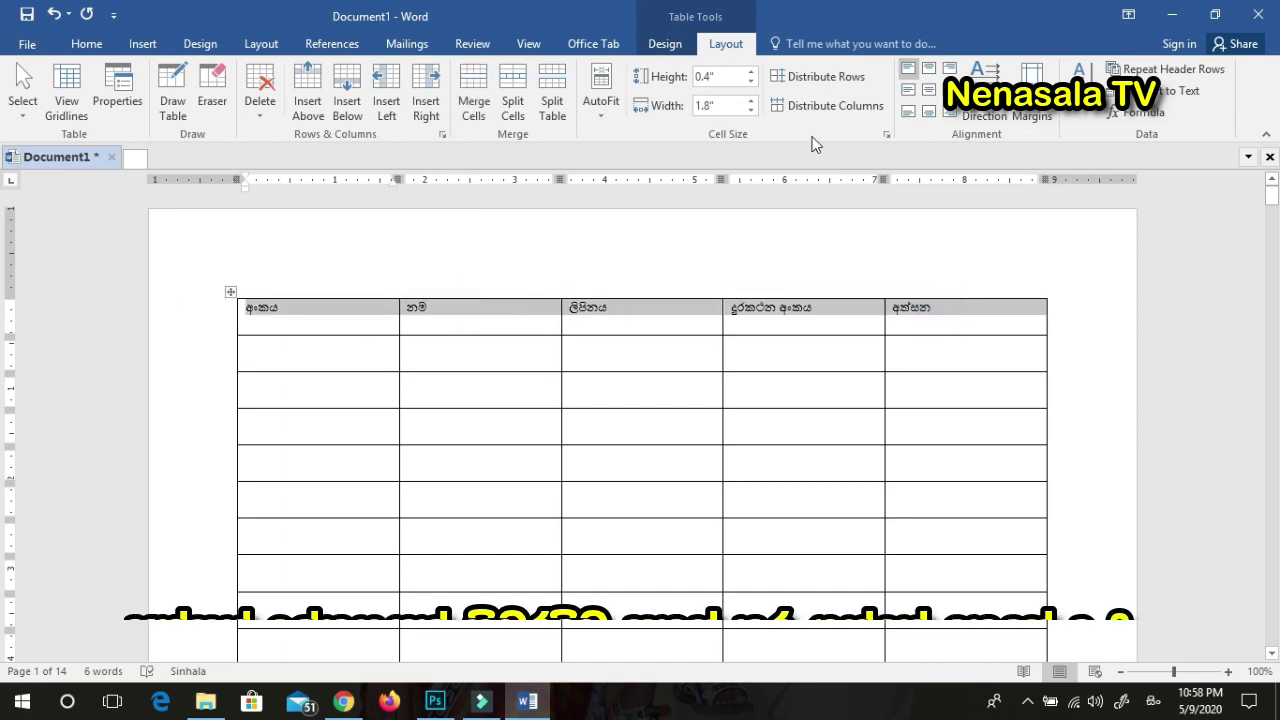
pyautogui.click(929, 89)
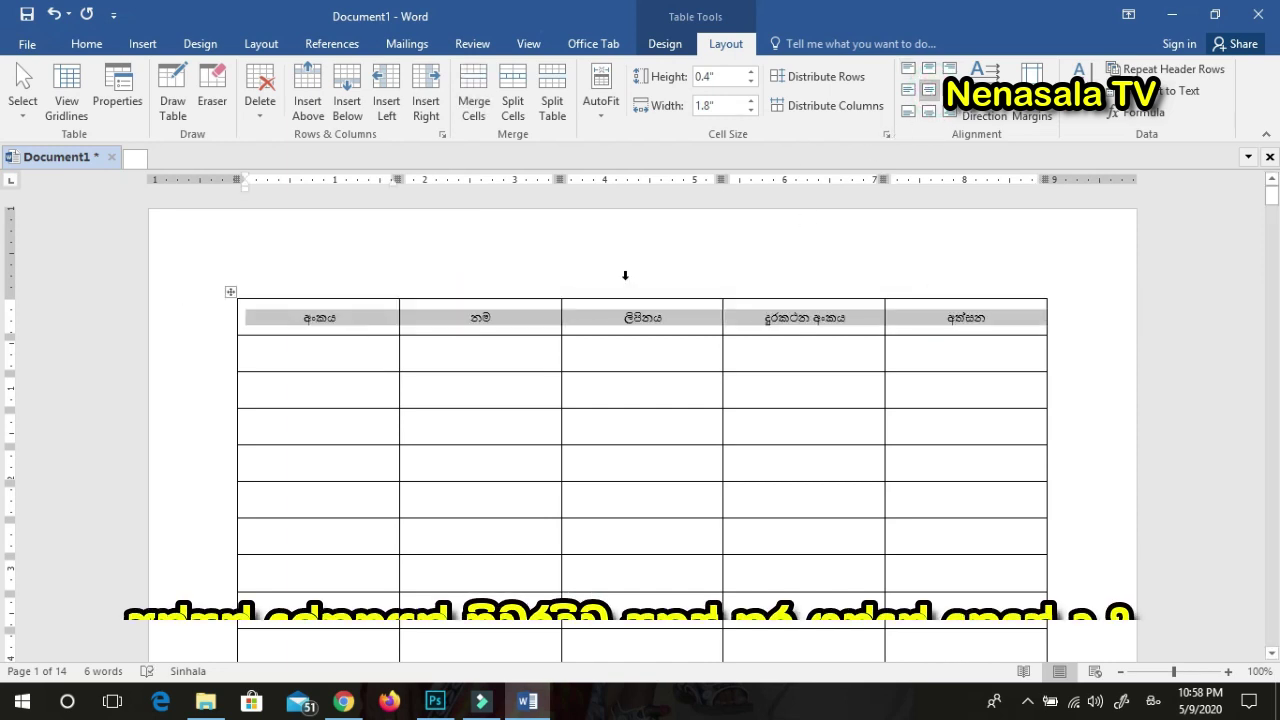
# Resize the columns: number about 0.5", name about 2.6", address about 2.9", phone number and signature about 1.5" each.
pyautogui.click(398, 357)
pyautogui.moveTo(398, 357); pyautogui.dragTo(284, 357)
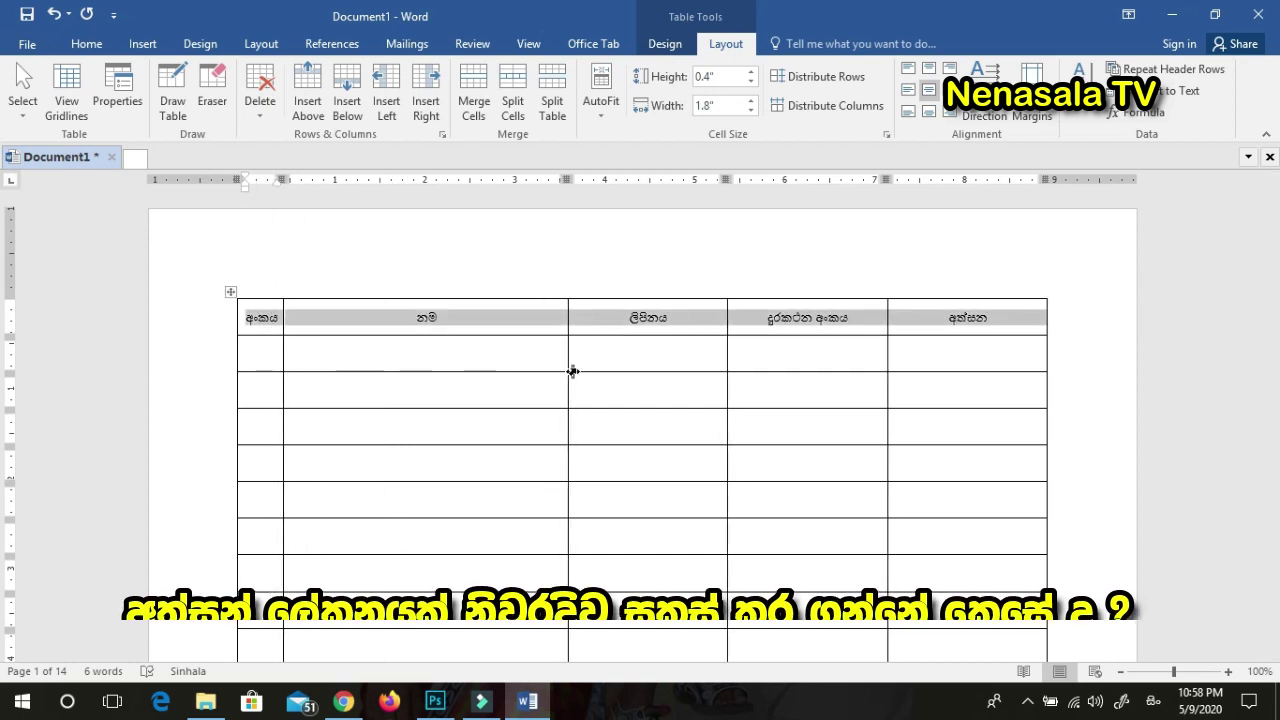
pyautogui.moveTo(565, 388); pyautogui.dragTo(516, 391)
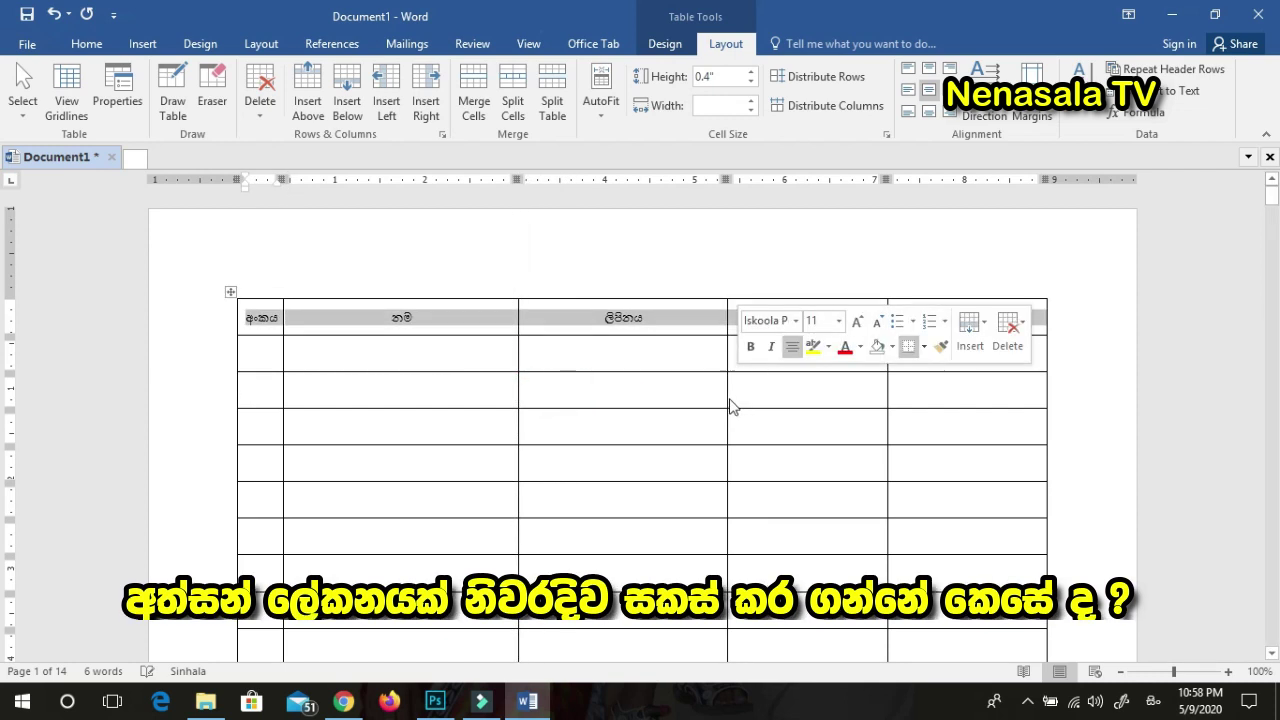
pyautogui.moveTo(727, 391); pyautogui.dragTo(777, 404)
pyautogui.moveTo(888, 392); pyautogui.dragTo(911, 392)
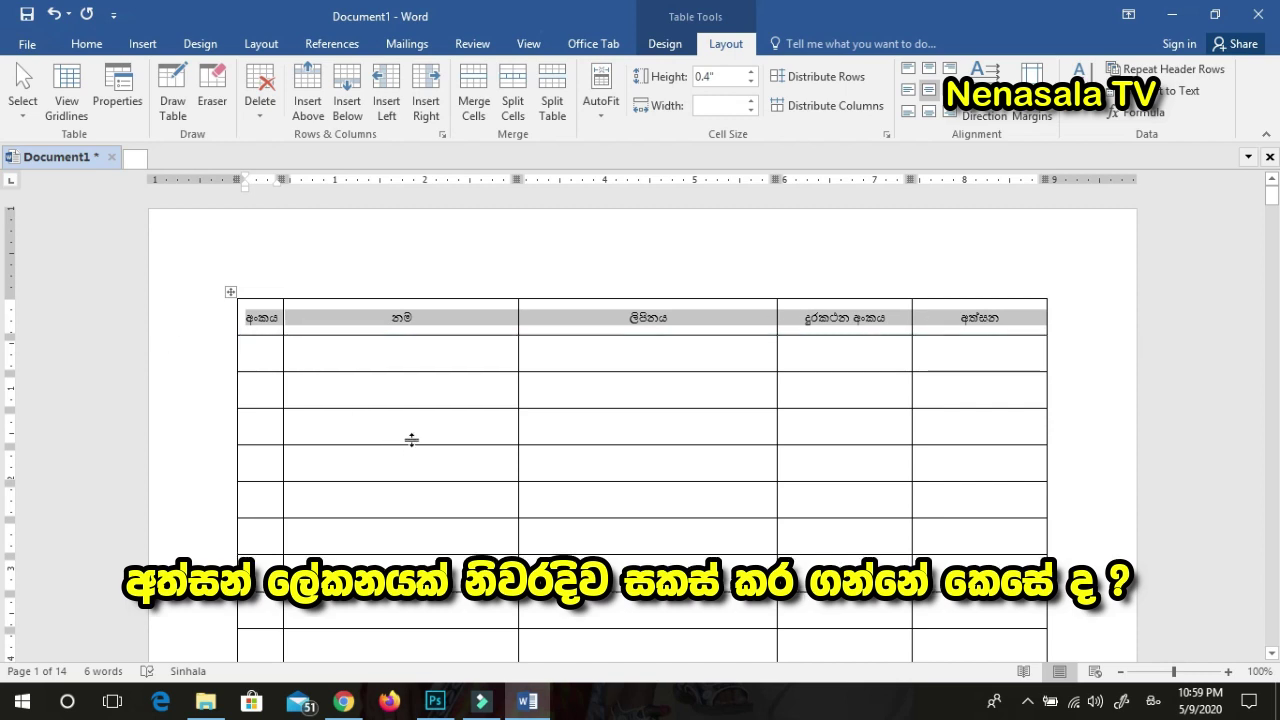
# Paste the copied header cells into the first table row of pages 2 and 3.
pyautogui.moveTo(1272, 196); pyautogui.dragTo(1274, 234)
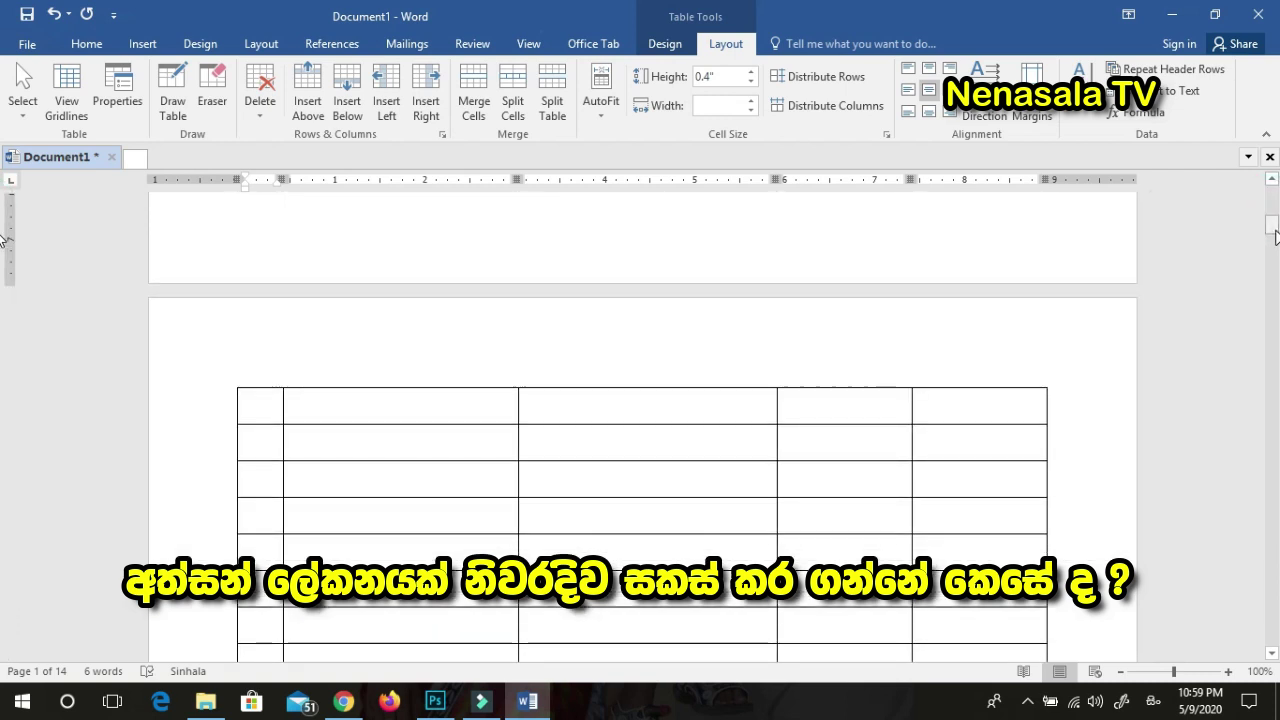
pyautogui.moveTo(1274, 230); pyautogui.dragTo(1274, 197)
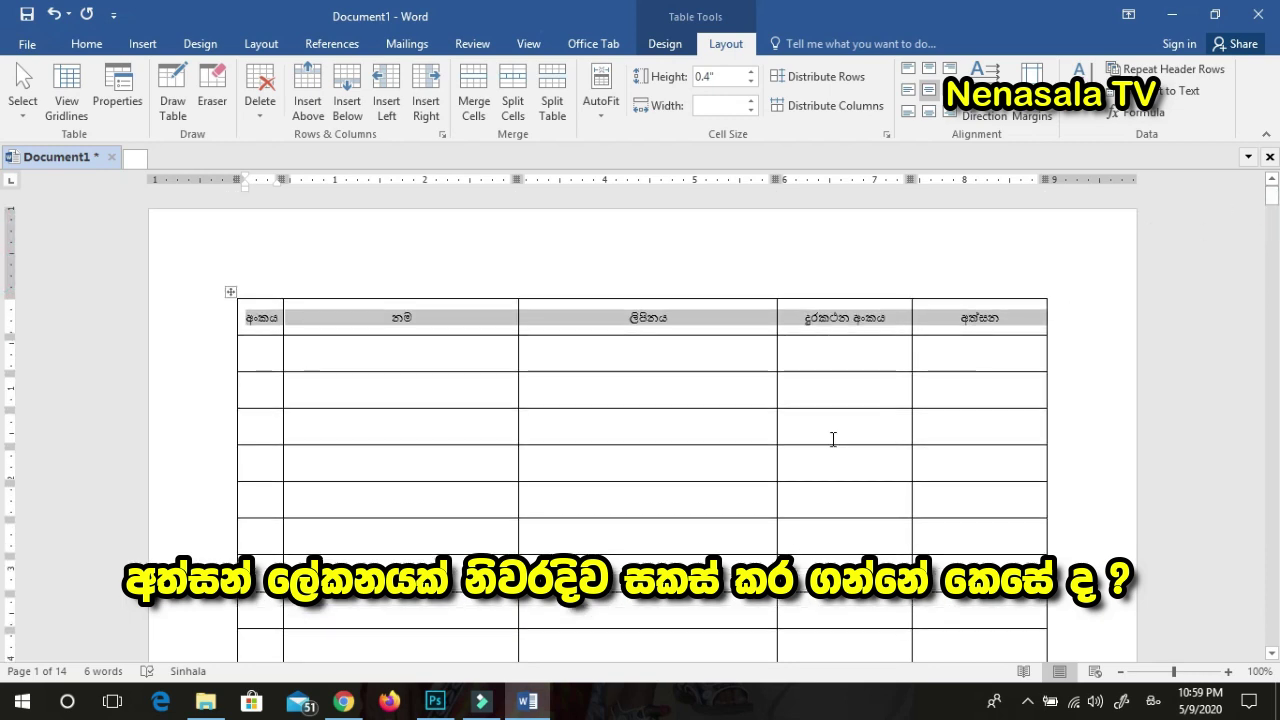
pyautogui.click(1272, 212)
pyautogui.click(251, 451)
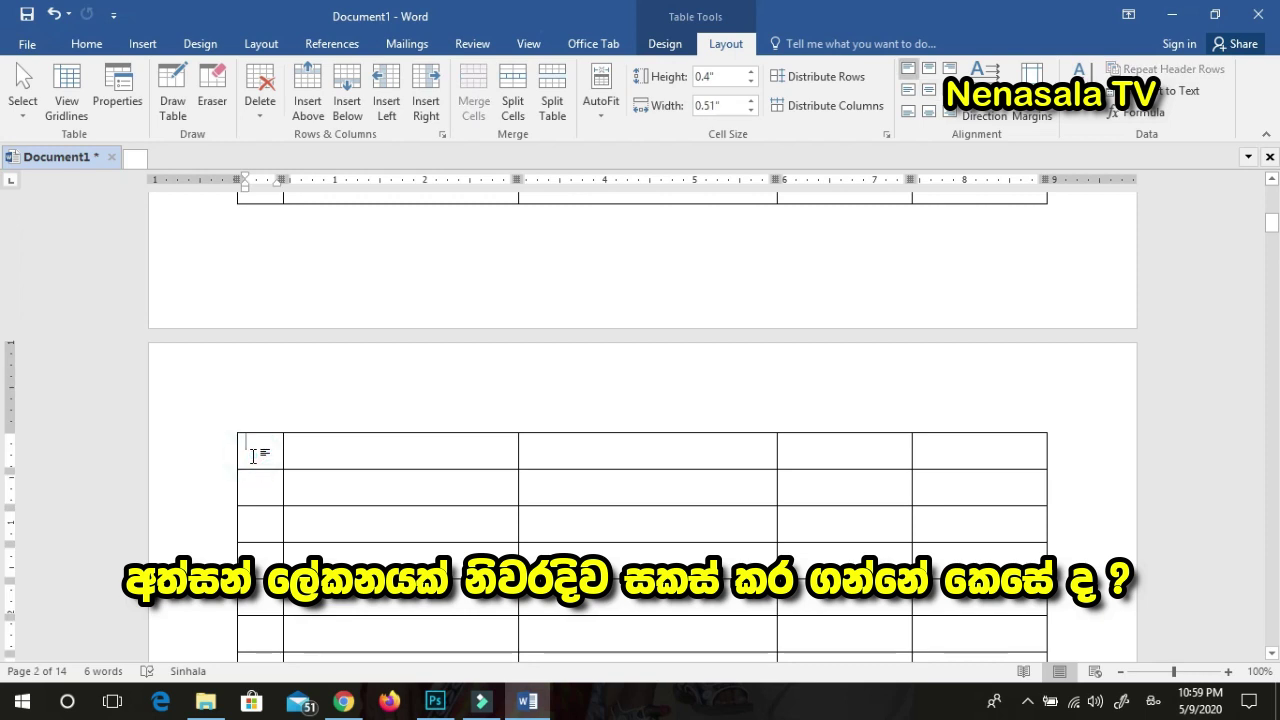
pyautogui.hotkey('ctrl', 'v')
pyautogui.scroll(-1, 255, 430)
pyautogui.click(261, 400)
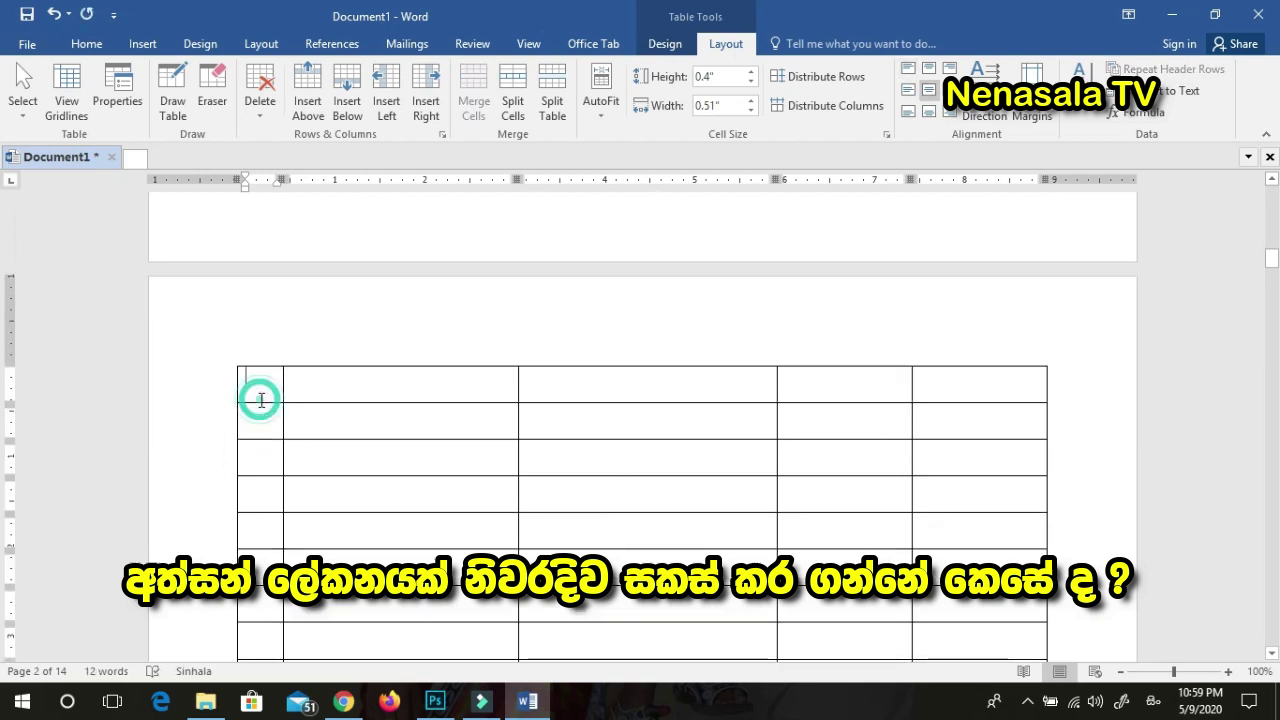
pyautogui.doubleClick(261, 400)
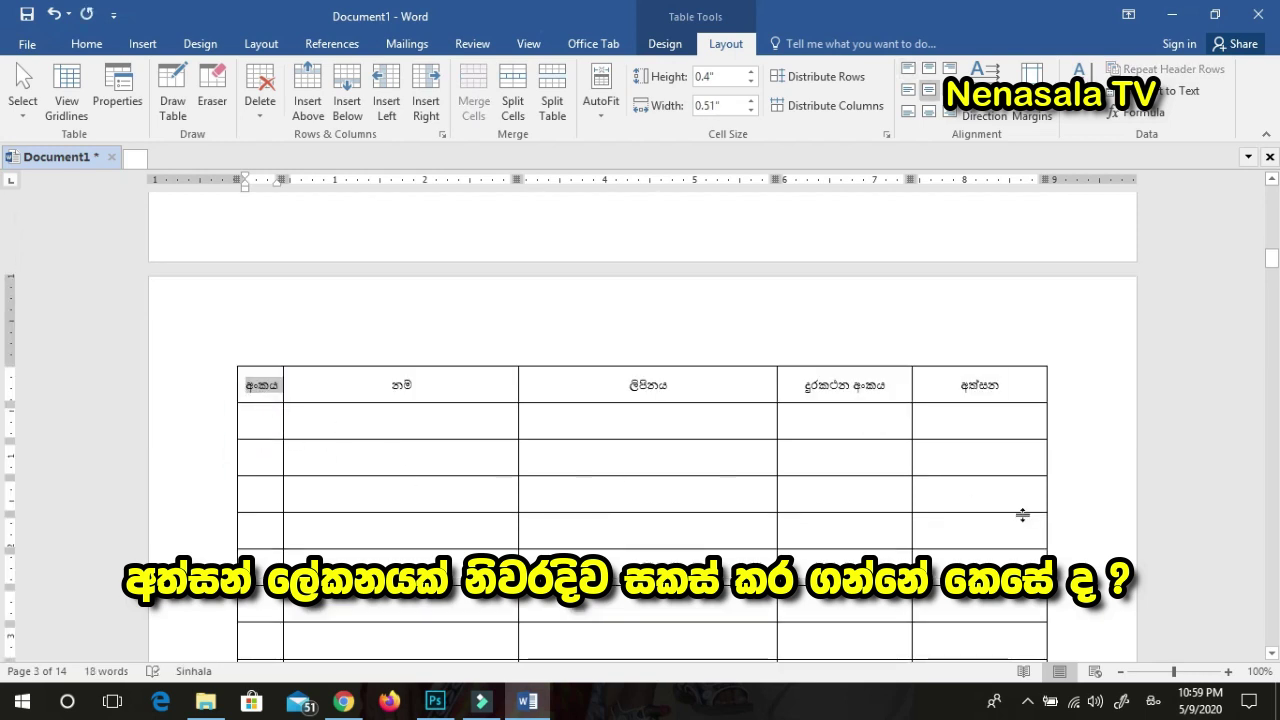
pyautogui.moveTo(1272, 258); pyautogui.dragTo(1272, 262)
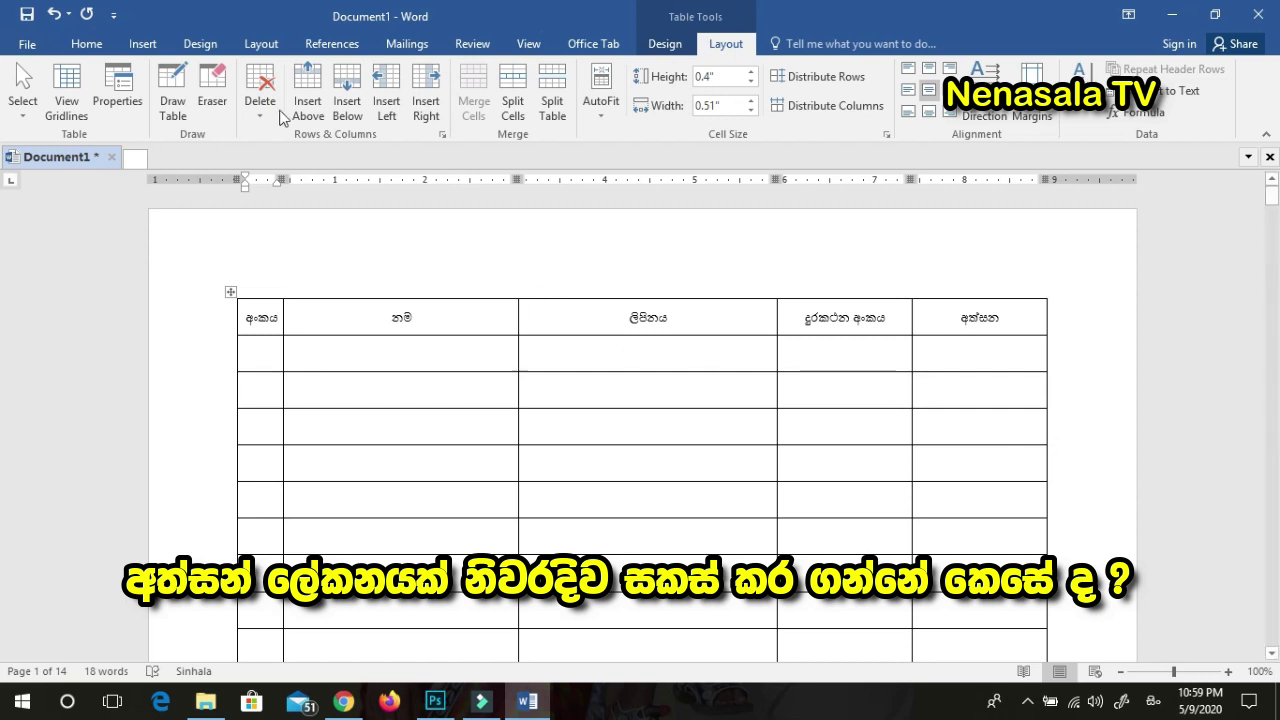
# Set the paper size to A4 and check the table's page breaks.
pyautogui.click(269, 47)
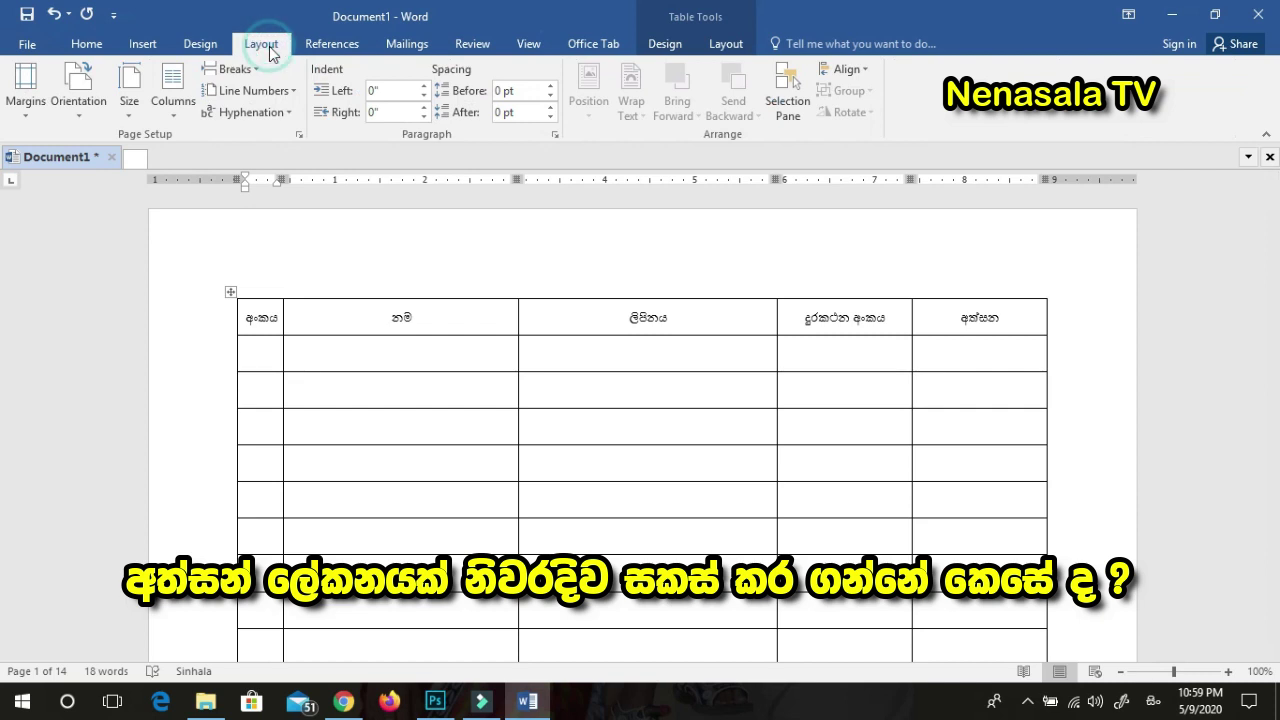
pyautogui.click(131, 105)
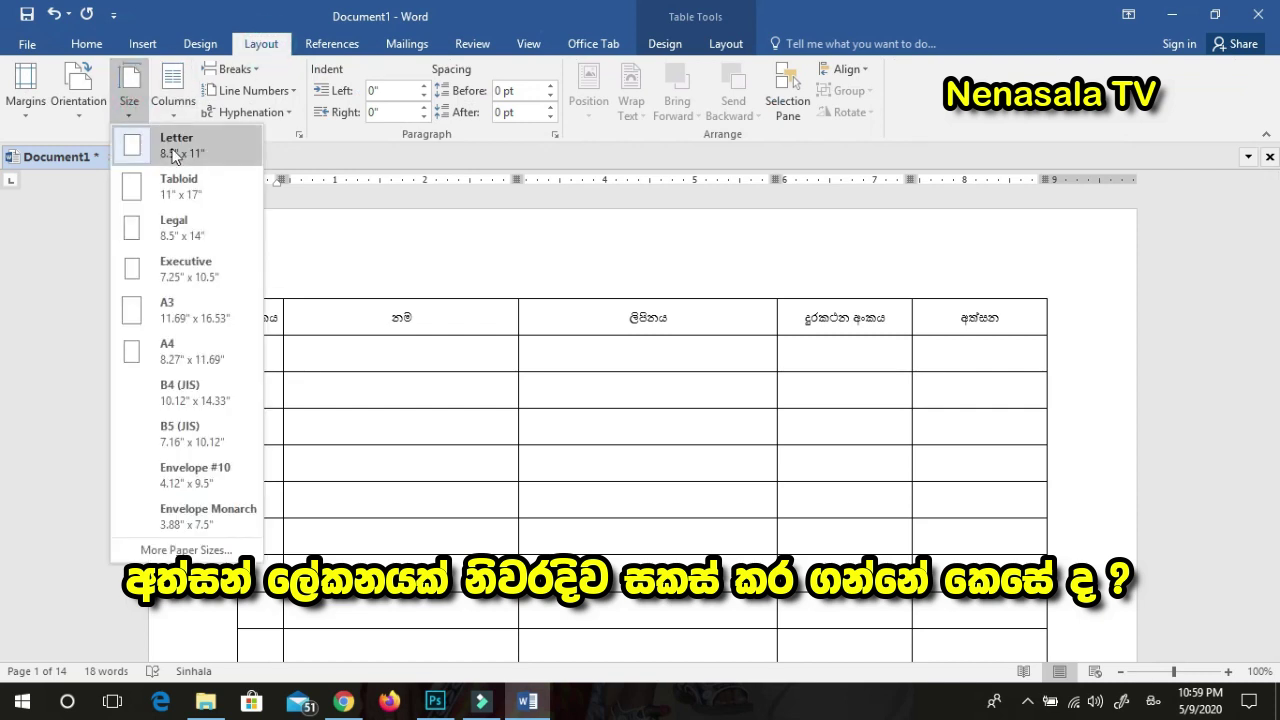
pyautogui.click(182, 340)
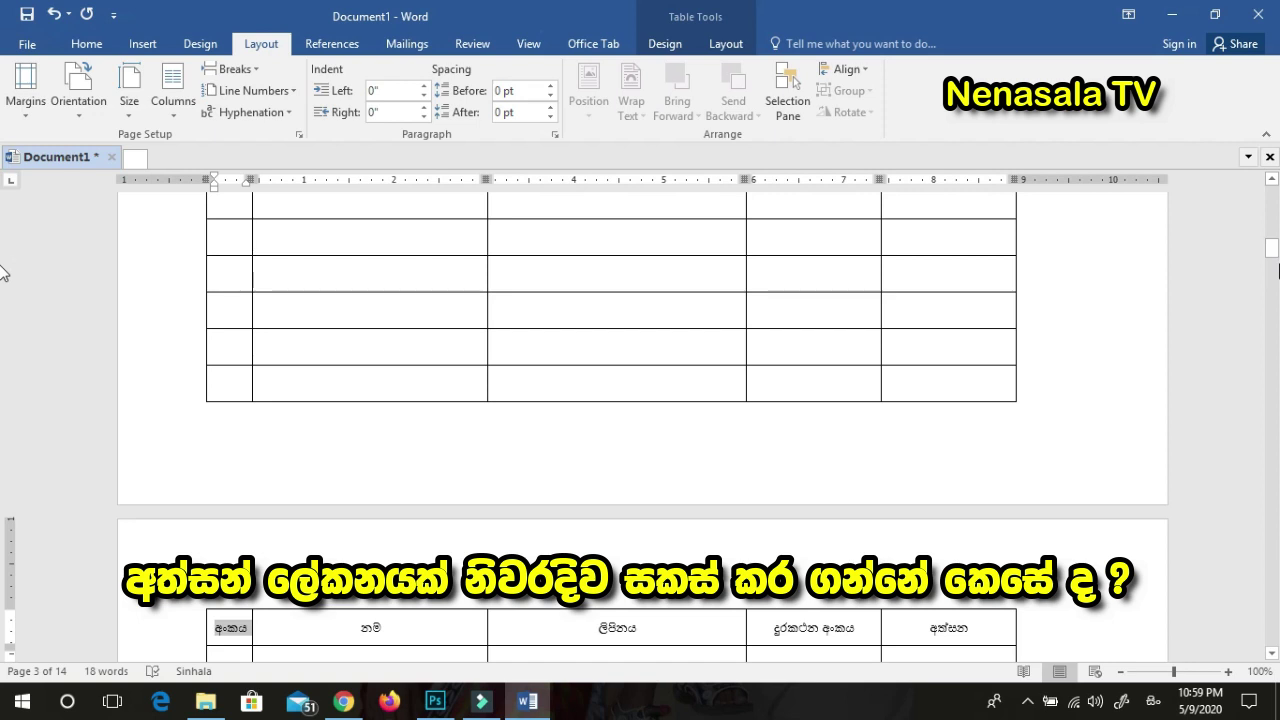
pyautogui.moveTo(1272, 249); pyautogui.dragTo(1272, 195)
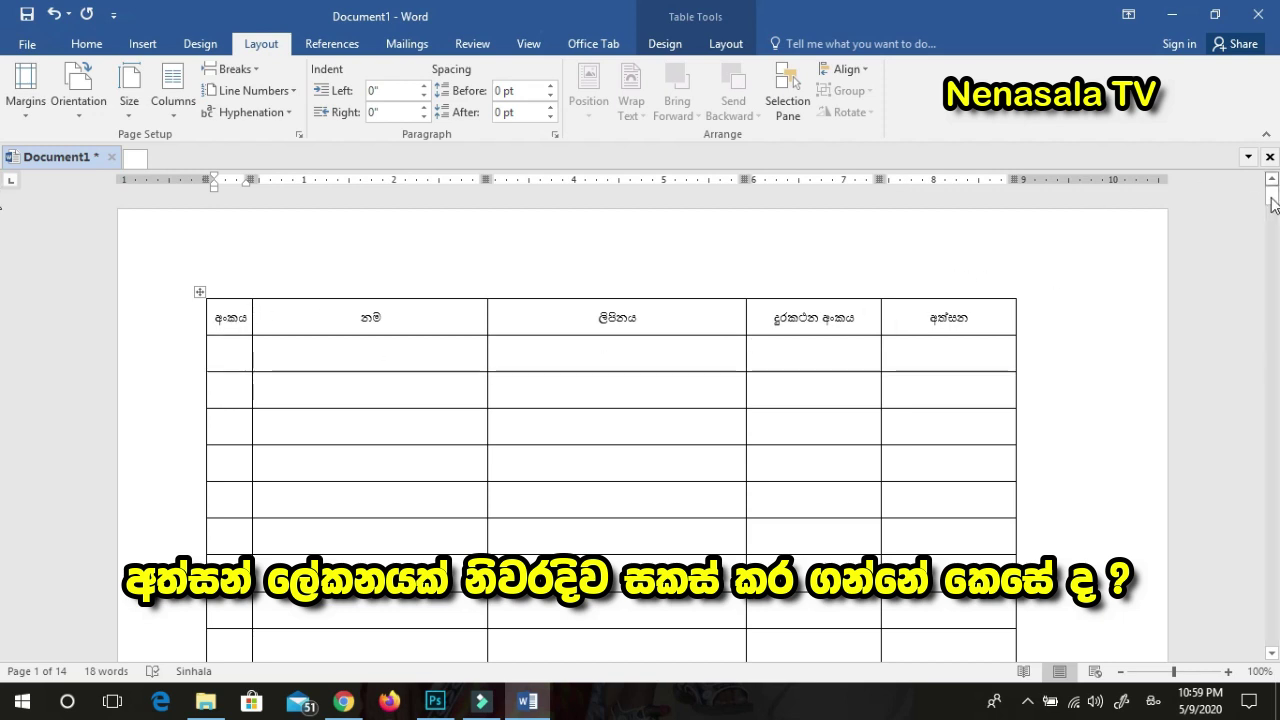
pyautogui.moveTo(1272, 655); pyautogui.dragTo(1272, 655)
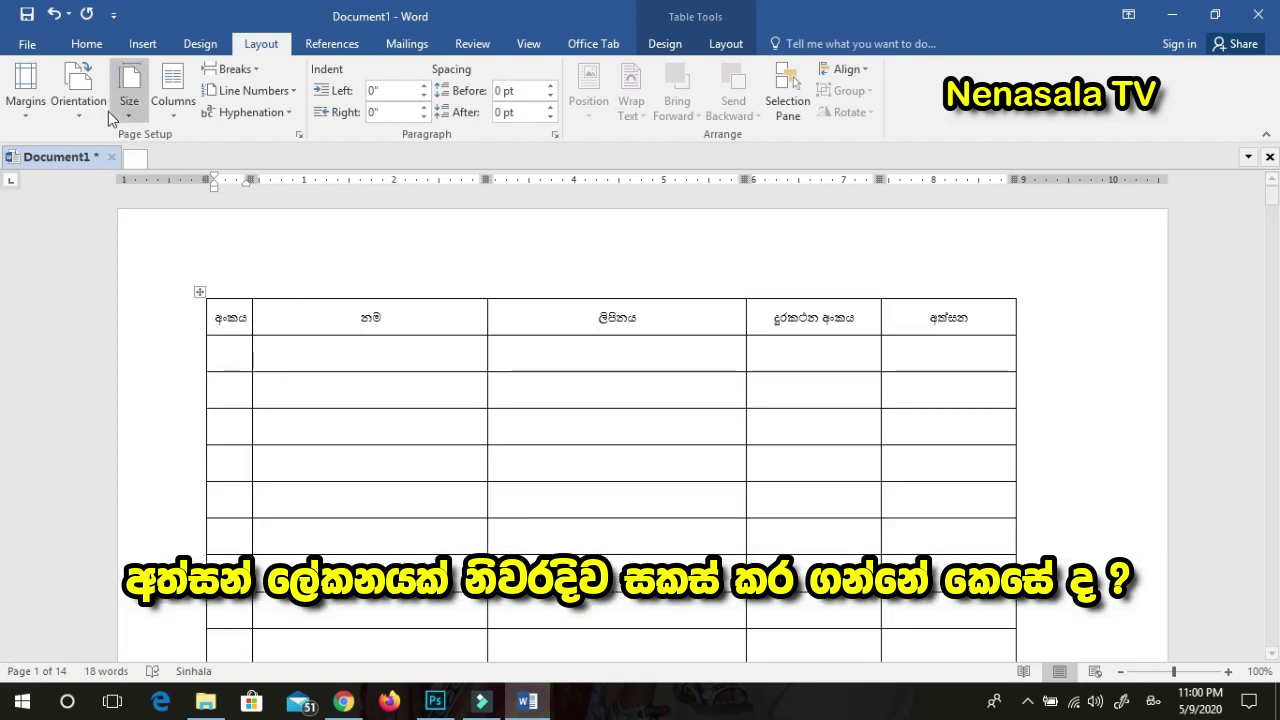
# Apply Narrow 0.5" page margins and check where the pasted headings fall on the pages.
pyautogui.click(37, 118)
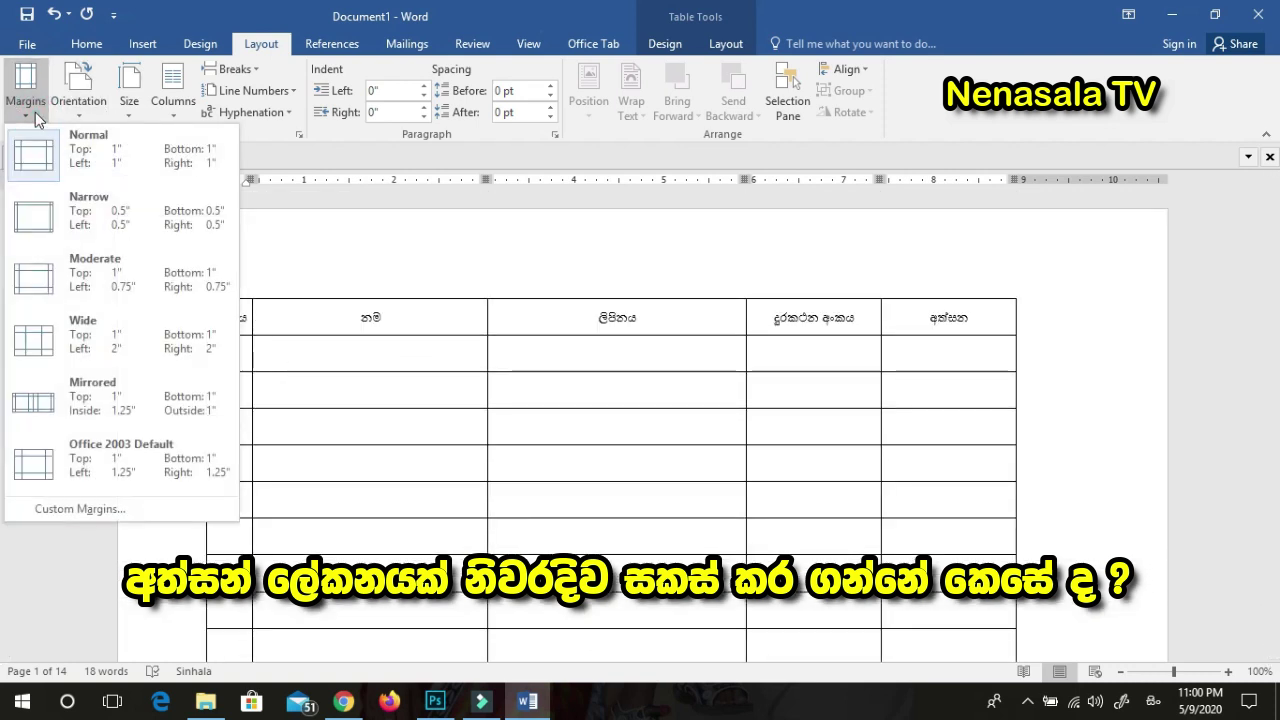
pyautogui.click(87, 219)
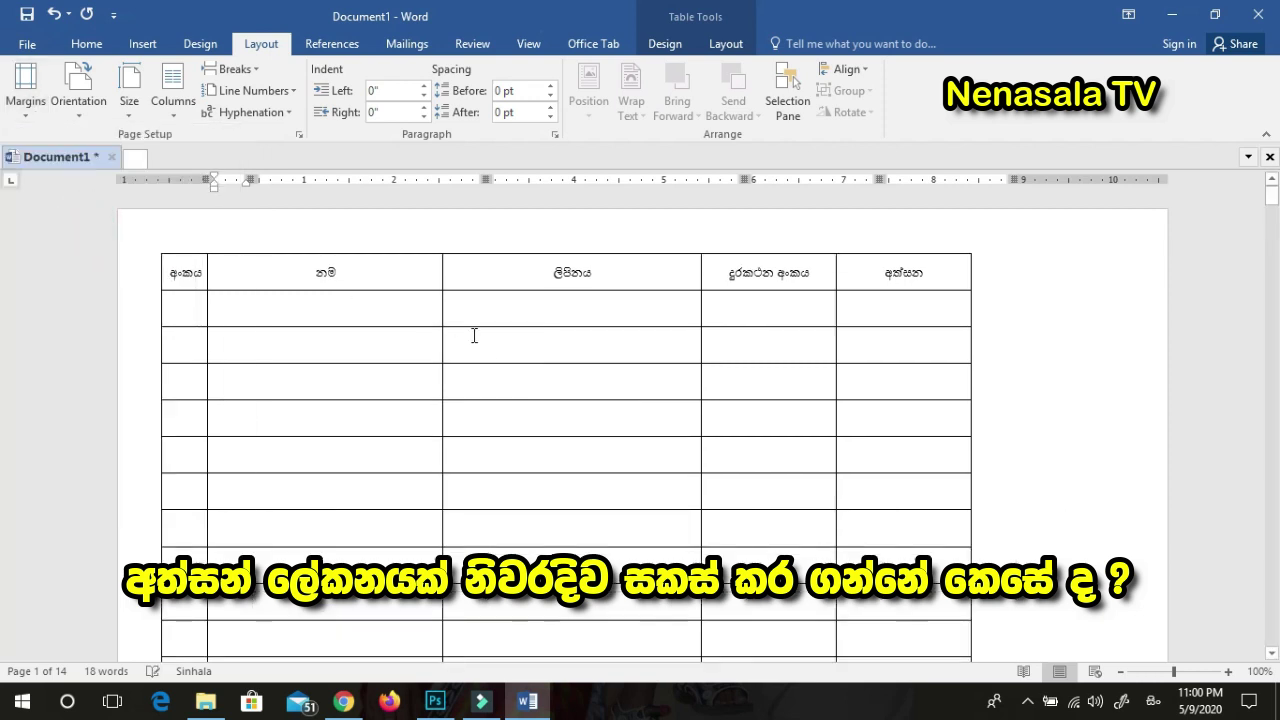
pyautogui.scroll(-10, 823, 357)
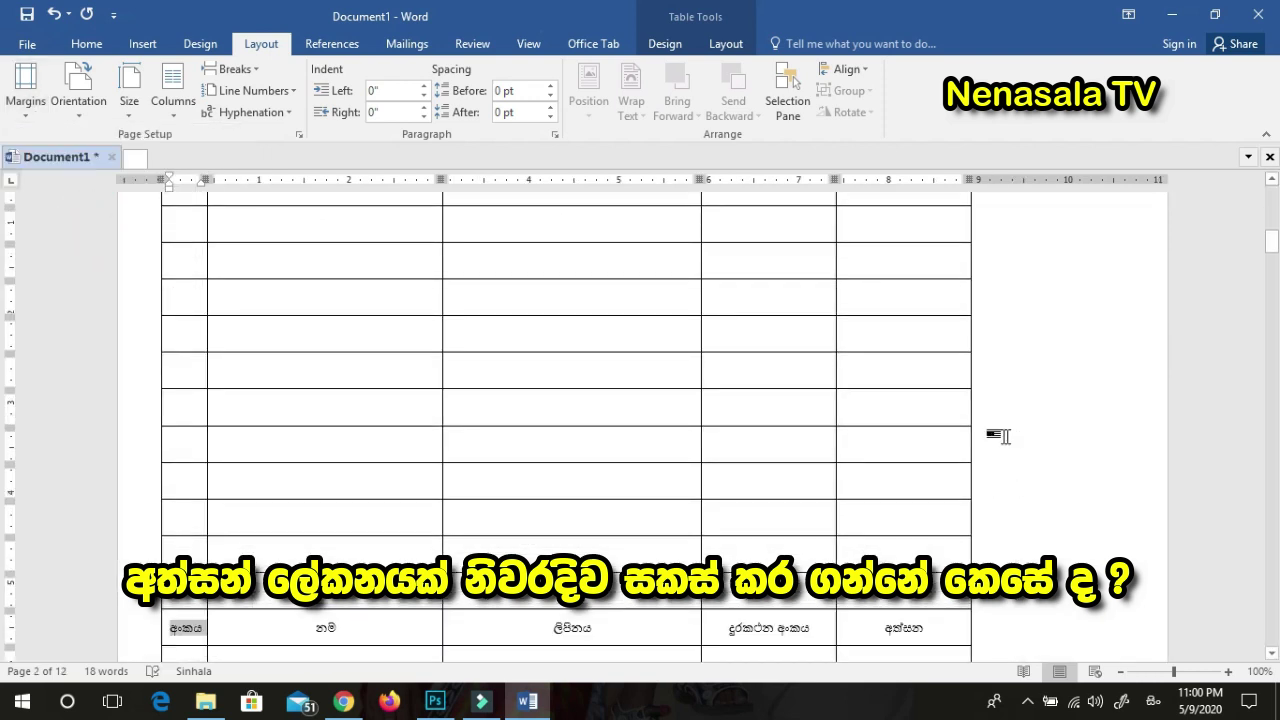
pyautogui.moveTo(1273, 242); pyautogui.dragTo(2, 198)
pyautogui.moveTo(1268, 195); pyautogui.dragTo(970, 196)
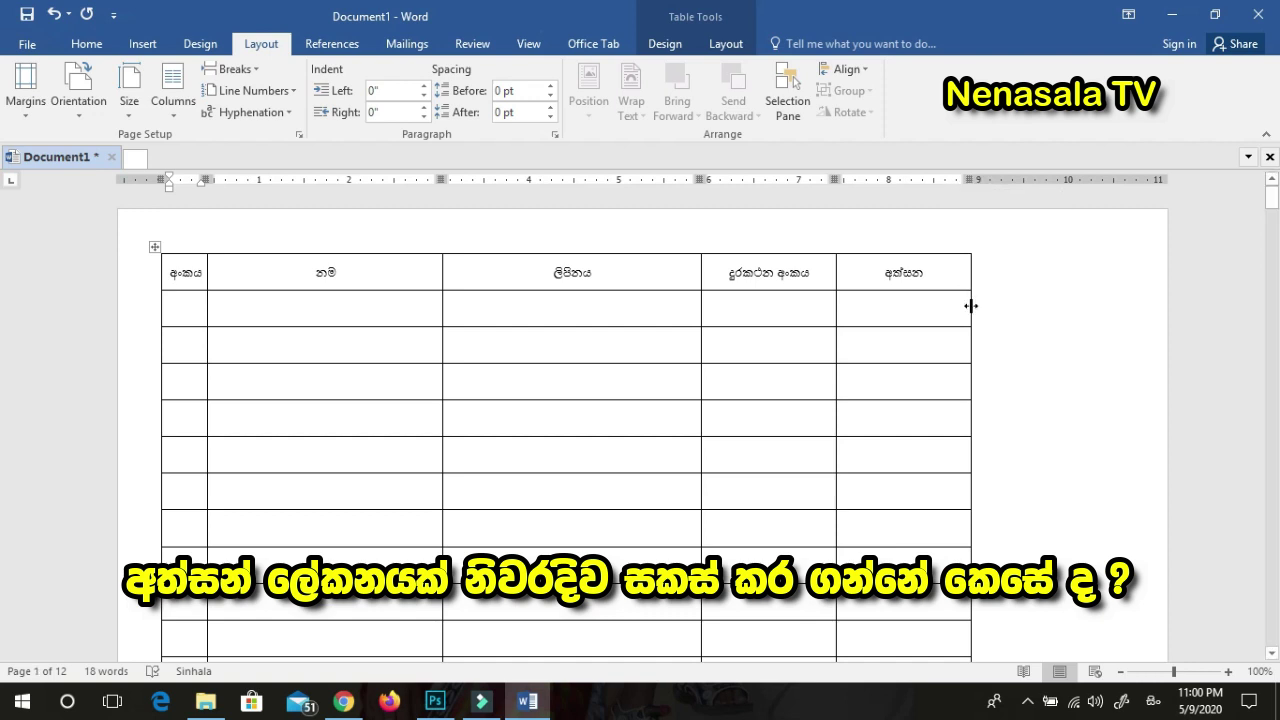
# Widen the table to about 10.5", with the address column about 4.1" and the phone number column about 1.7" wide.
pyautogui.moveTo(968, 308); pyautogui.dragTo(1106, 331)
pyautogui.moveTo(837, 308); pyautogui.dragTo(937, 334)
pyautogui.moveTo(702, 313); pyautogui.dragTo(813, 337)
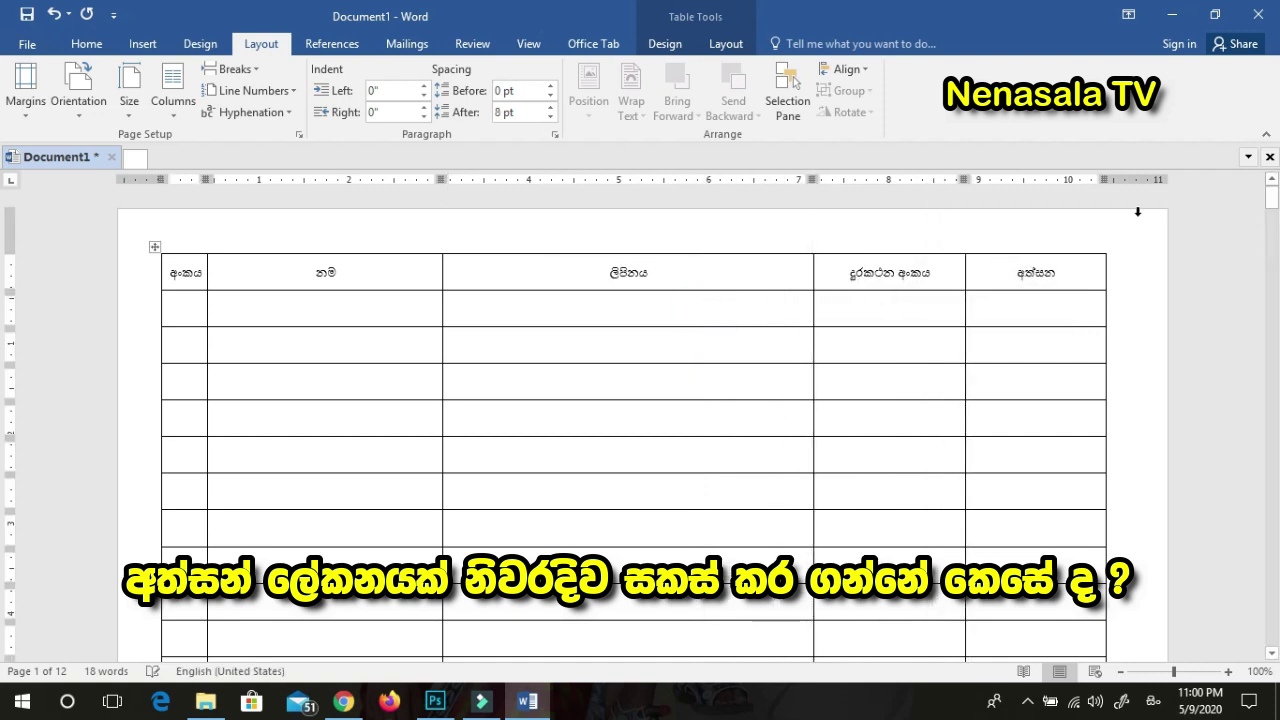
# Delete the pasted heading text from both rows further down the table, keeping only the headings in the first row.
pyautogui.moveTo(1273, 205); pyautogui.dragTo(1273, 287)
pyautogui.click(644, 297)
pyautogui.scroll(10, 283, 341)
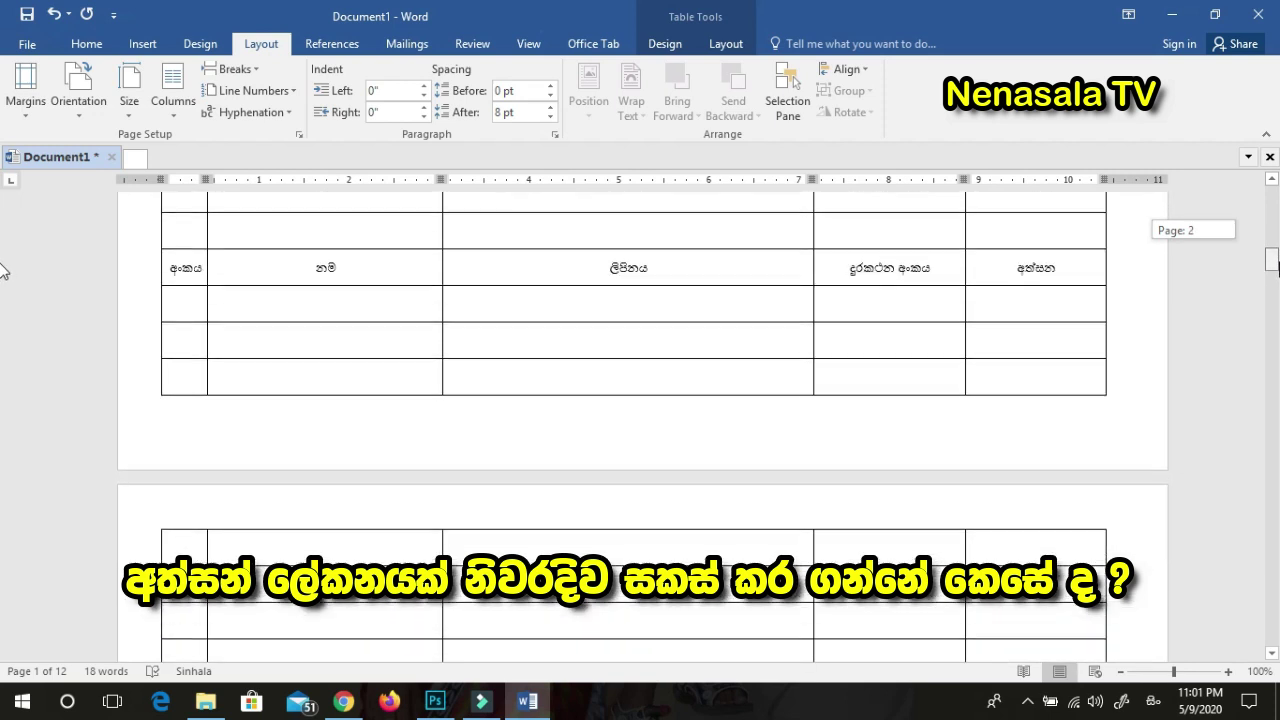
pyautogui.moveTo(162, 381); pyautogui.dragTo(994, 380)
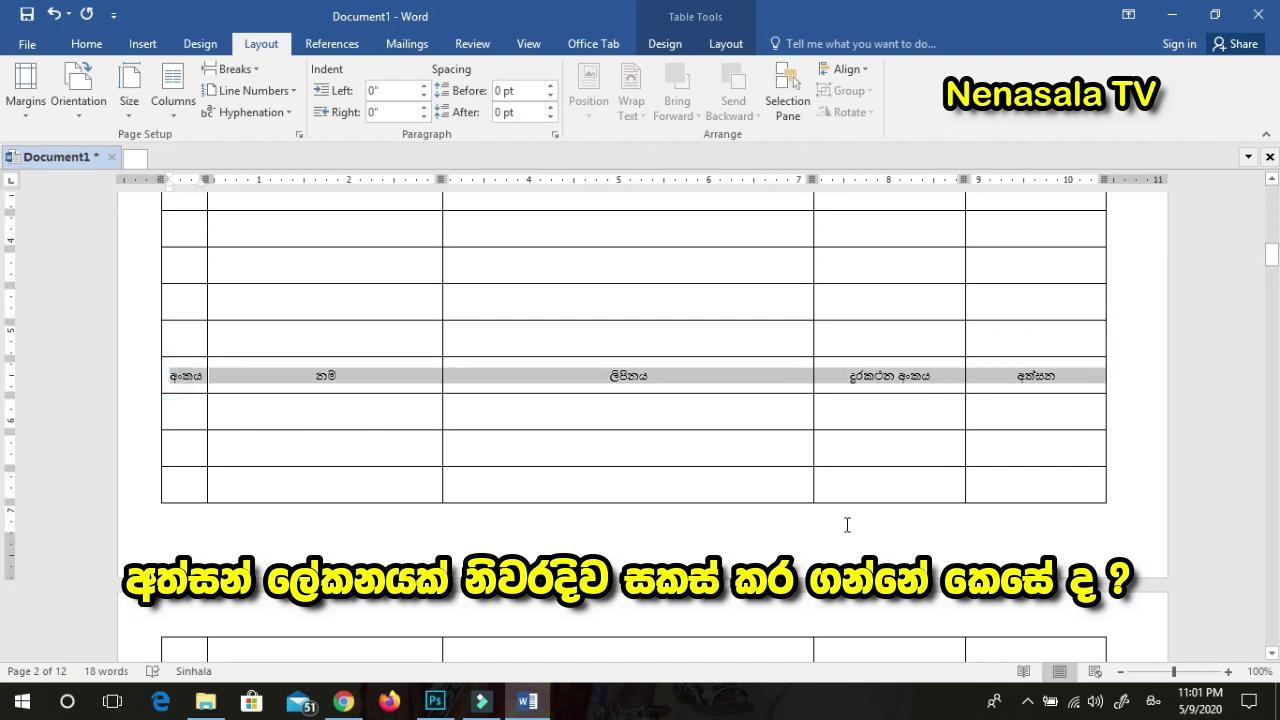
pyautogui.press('Delete')
pyautogui.moveTo(1270, 270); pyautogui.dragTo(1275, 218)
pyautogui.moveTo(176, 524); pyautogui.dragTo(1022, 521)
pyautogui.press('Delete')
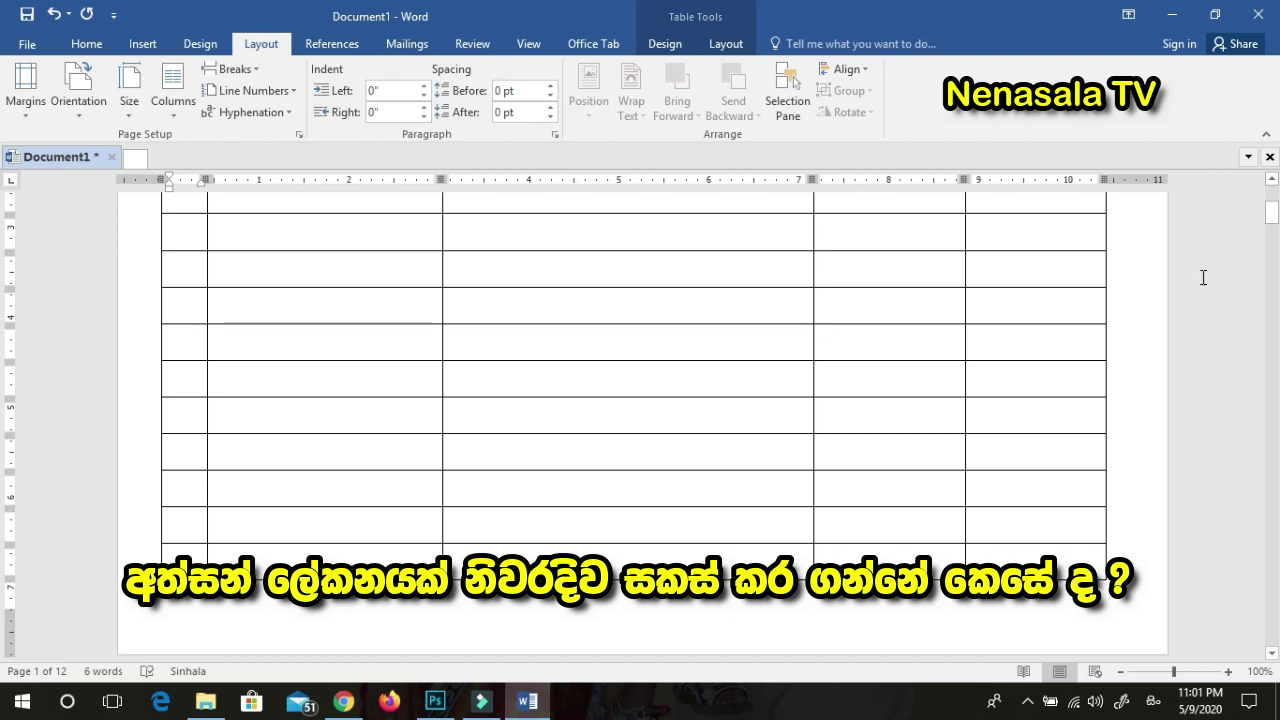
# Make the table's first row repeat as a header row on every page and check the following pages.
pyautogui.moveTo(1271, 212); pyautogui.dragTo(1271, 196)
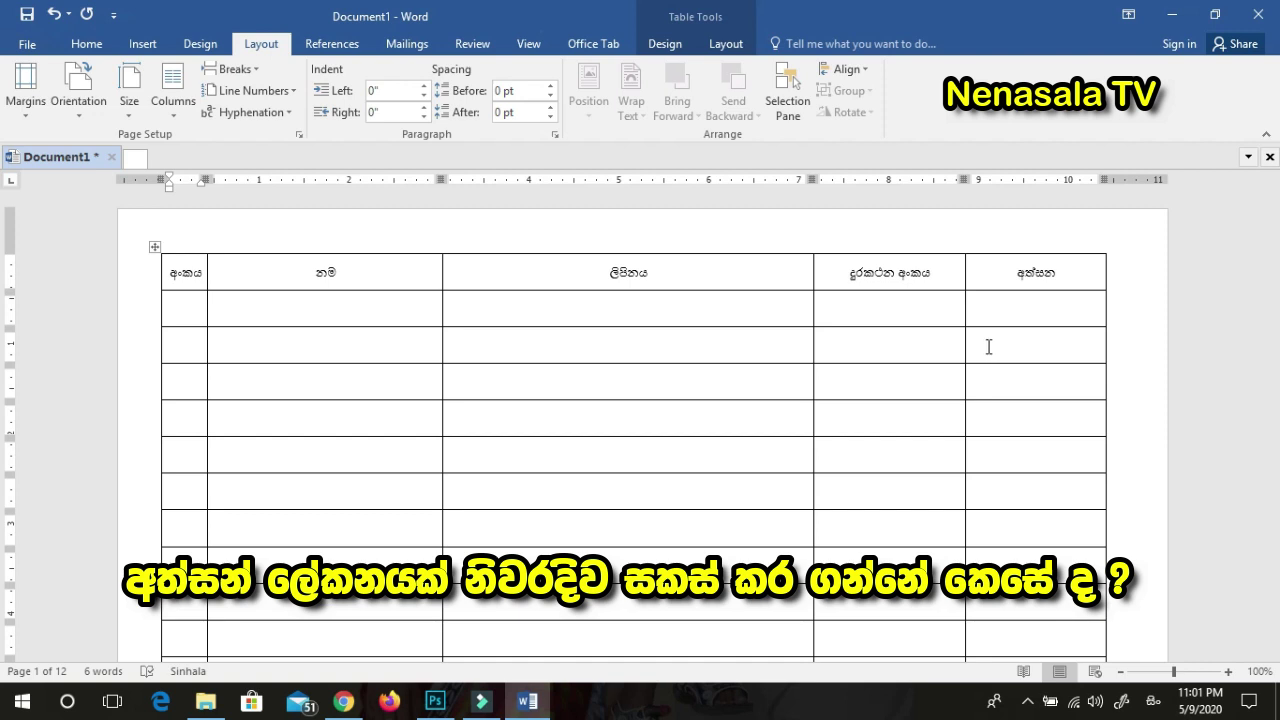
pyautogui.moveTo(161, 284); pyautogui.dragTo(1005, 282)
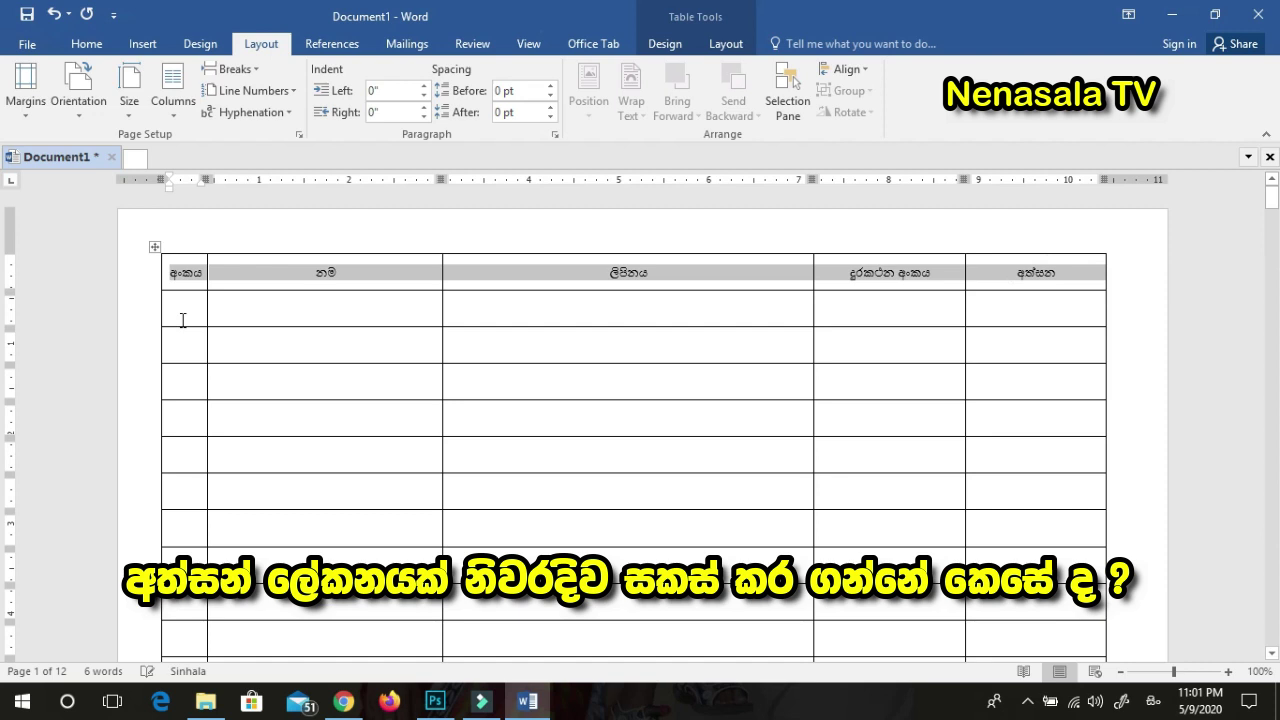
pyautogui.click(707, 47)
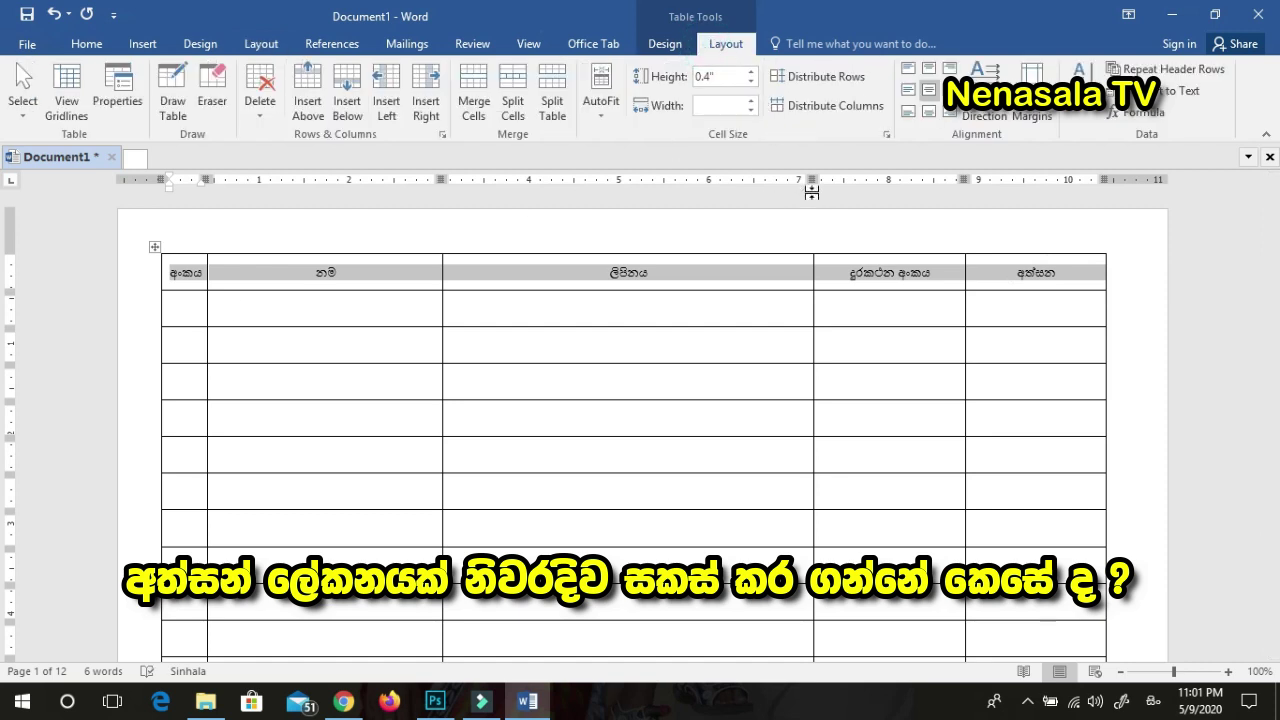
pyautogui.click(1172, 69)
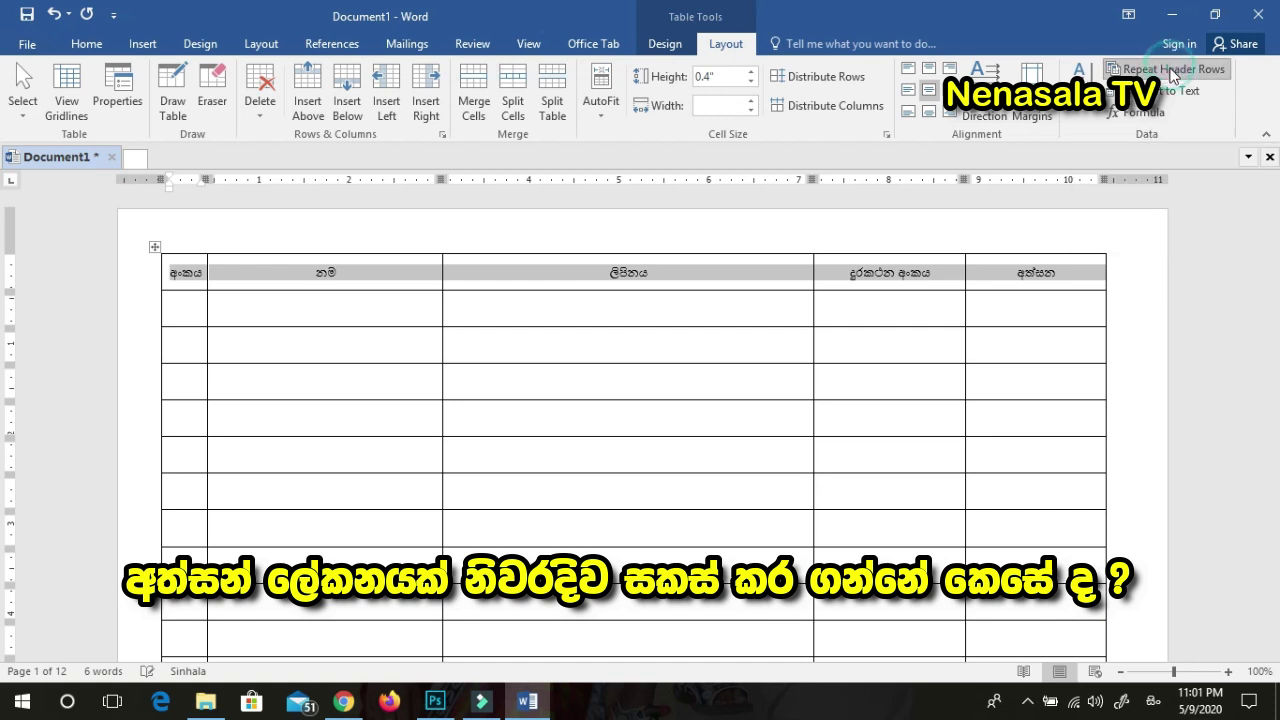
pyautogui.moveTo(1272, 200); pyautogui.dragTo(3, 303)
pyautogui.moveTo(3, 296); pyautogui.dragTo(3, 185)
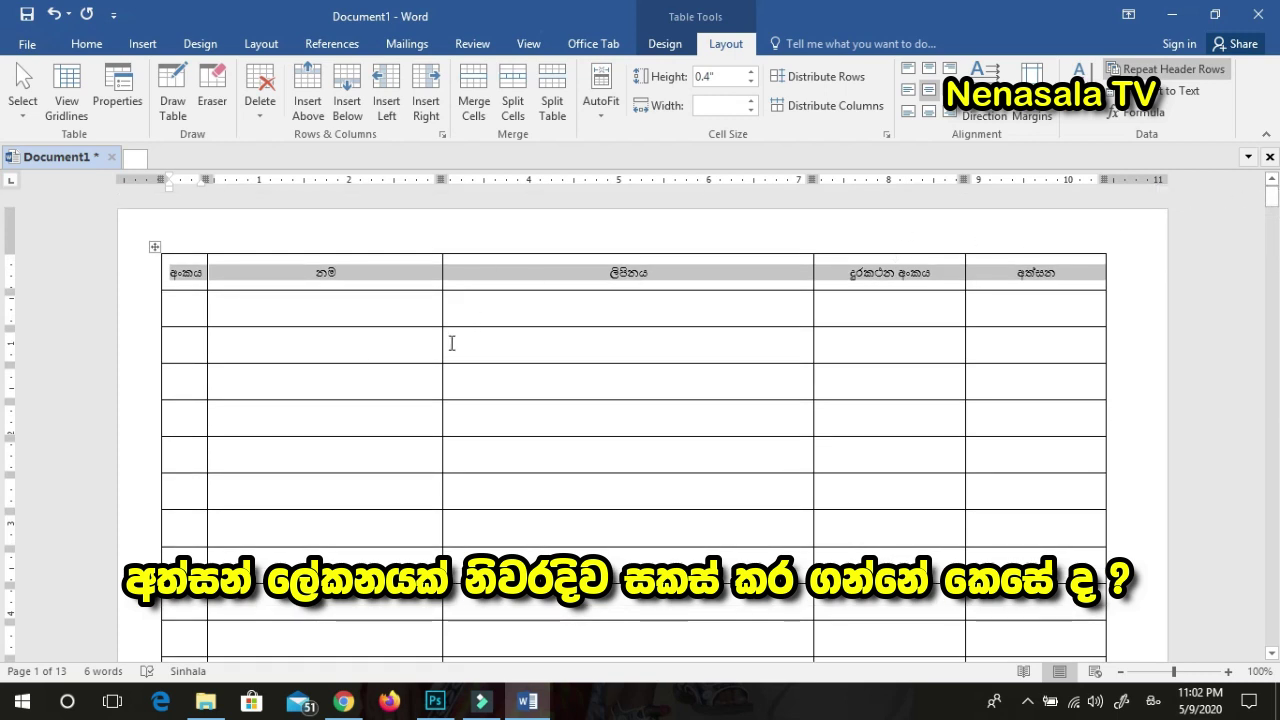